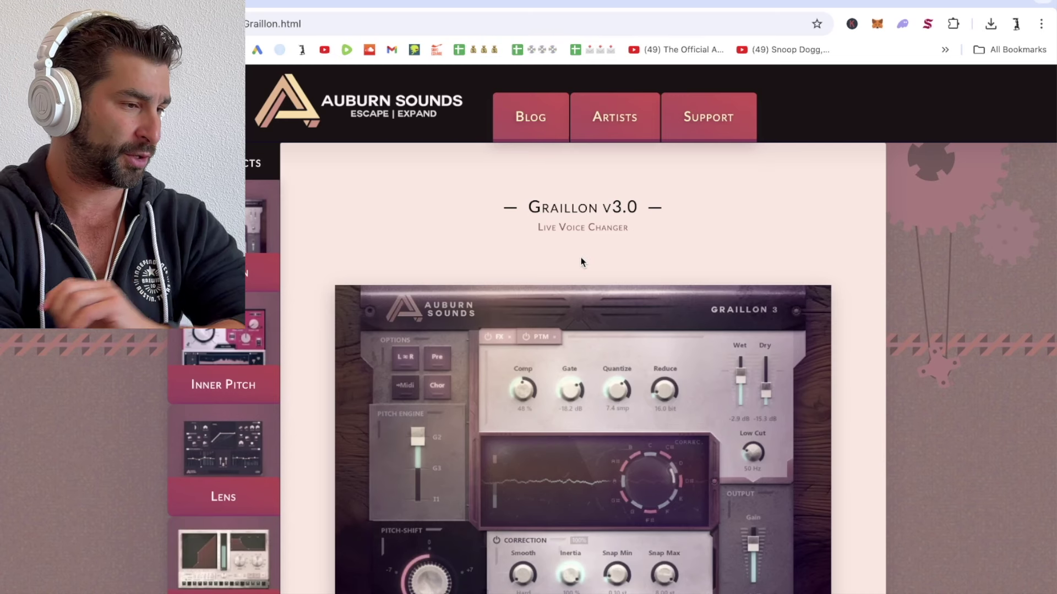
Step: Close the Graillon 3 plugin window
scroll(855, 244, down, 5)
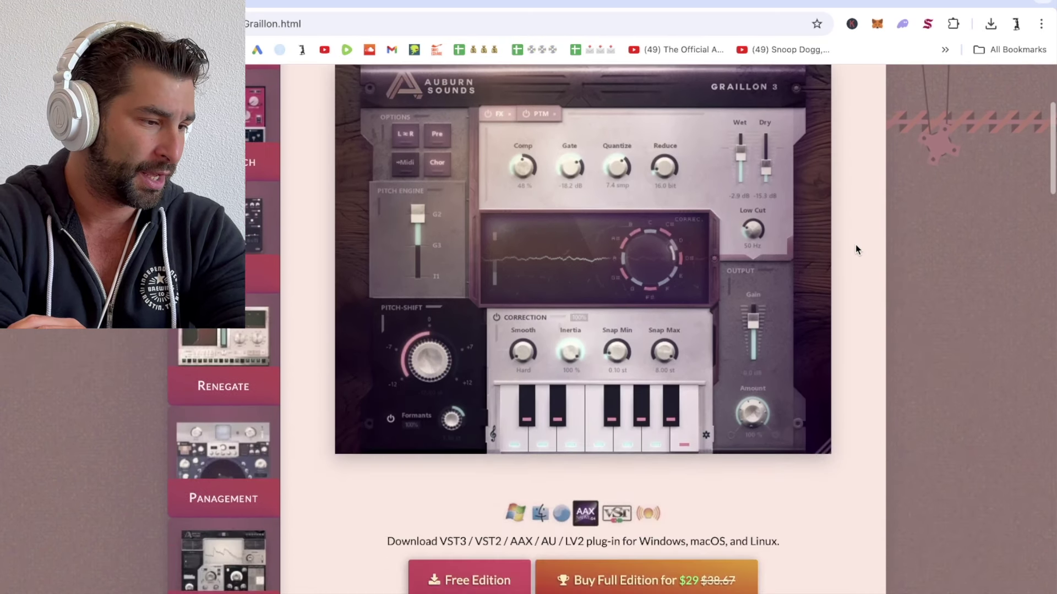
scroll(855, 245, down, 7)
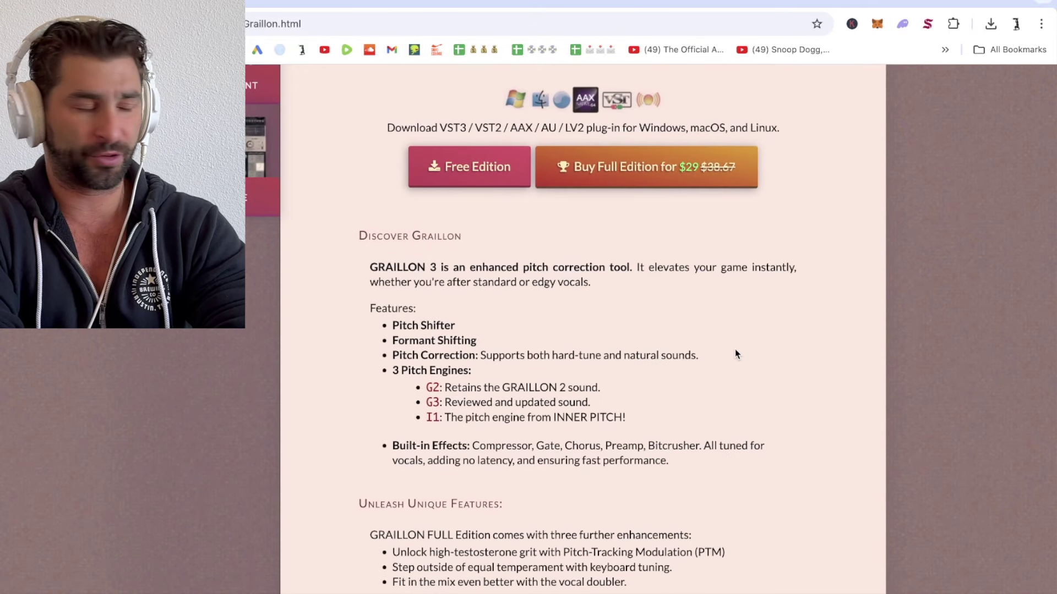
scroll(827, 350, up, 2)
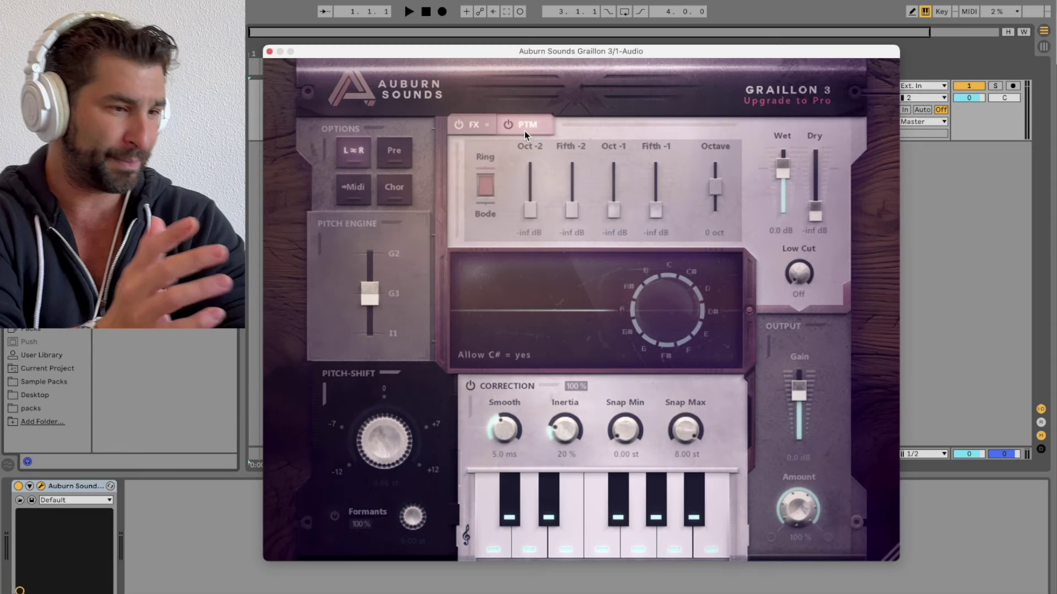
click(269, 51)
scroll(252, 83, up, 2)
Step: Set the 1 Audio track's input to channel 1, arm it, and start recording a vocal take
click(249, 90)
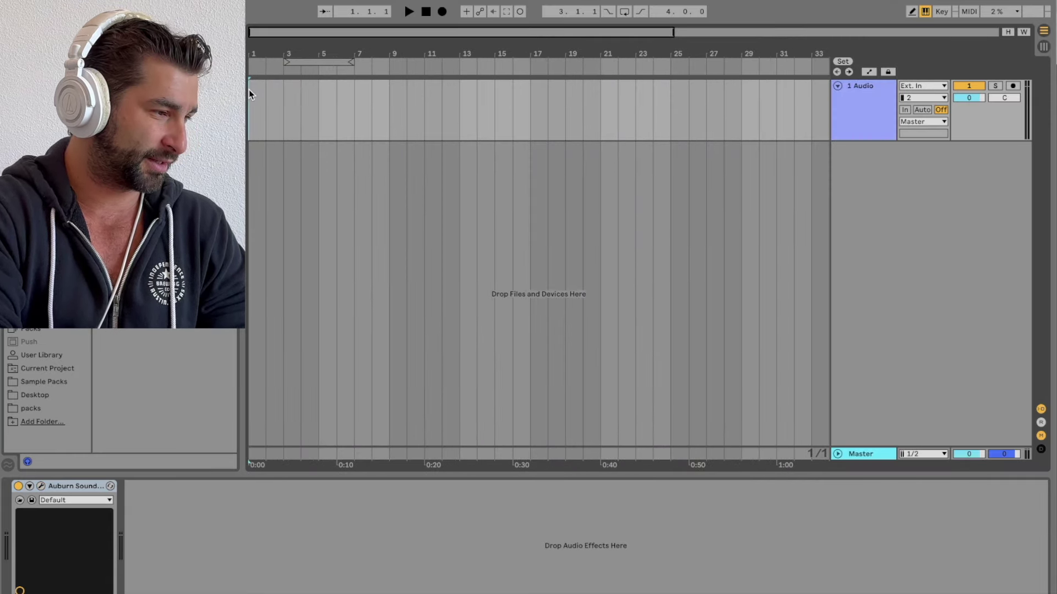
click(917, 100)
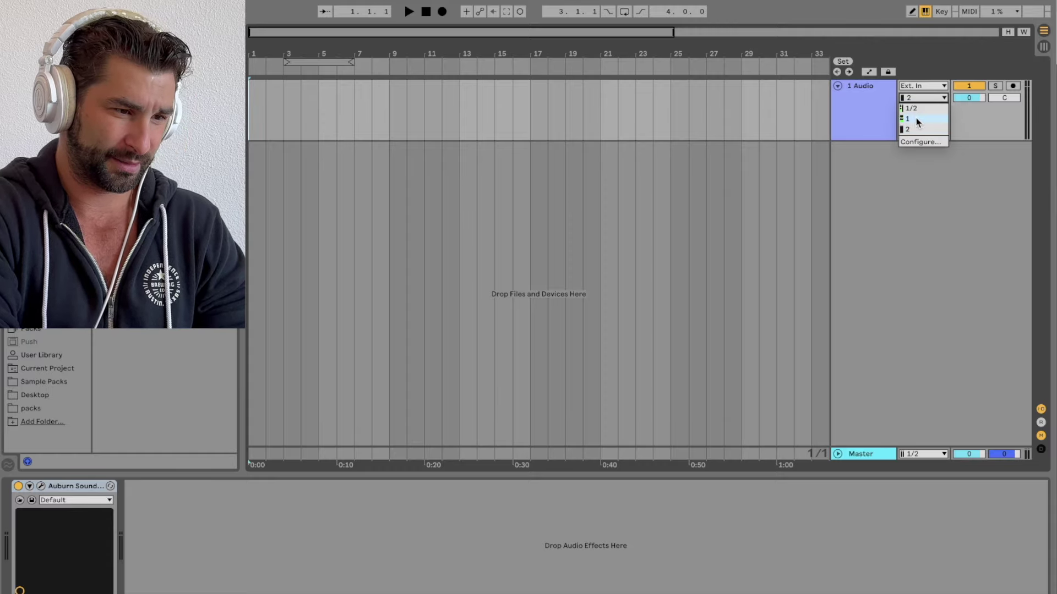
click(916, 118)
click(1013, 86)
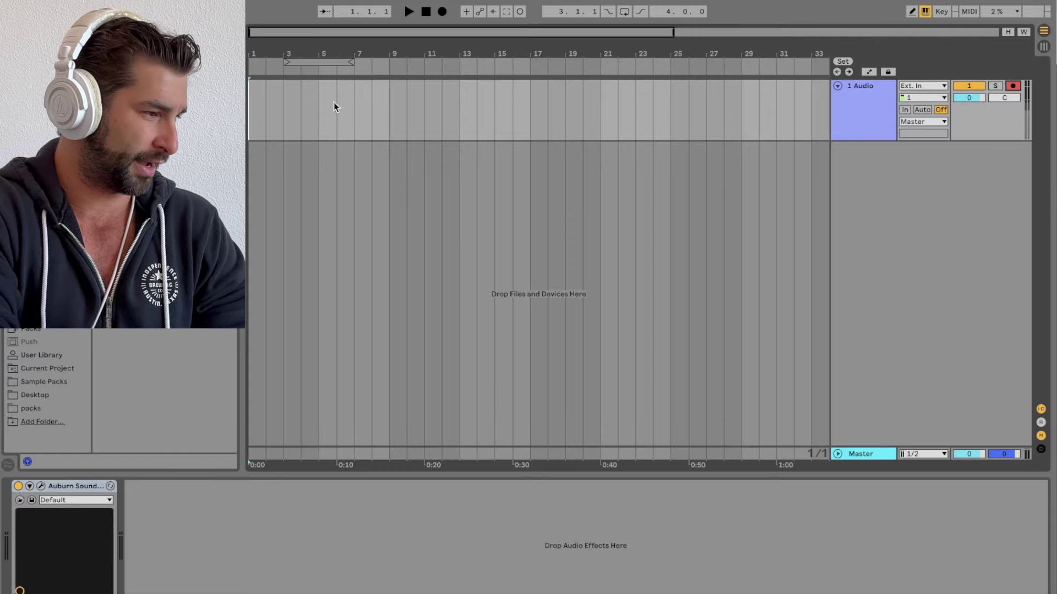
click(441, 11)
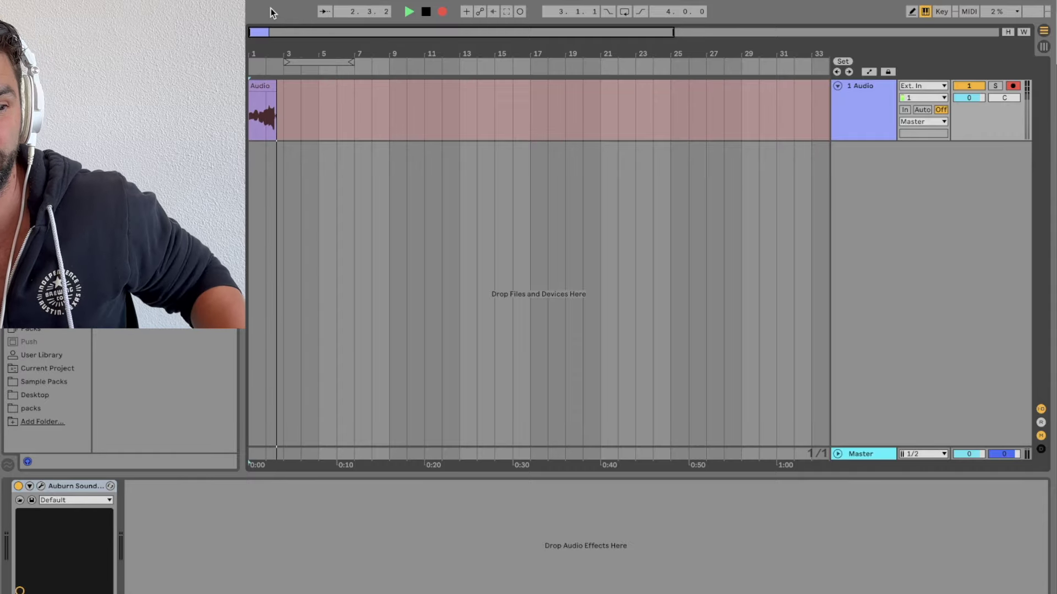
Step: Stop recording, zoom in on the new vocal clip, and return playback to the start
key(space)
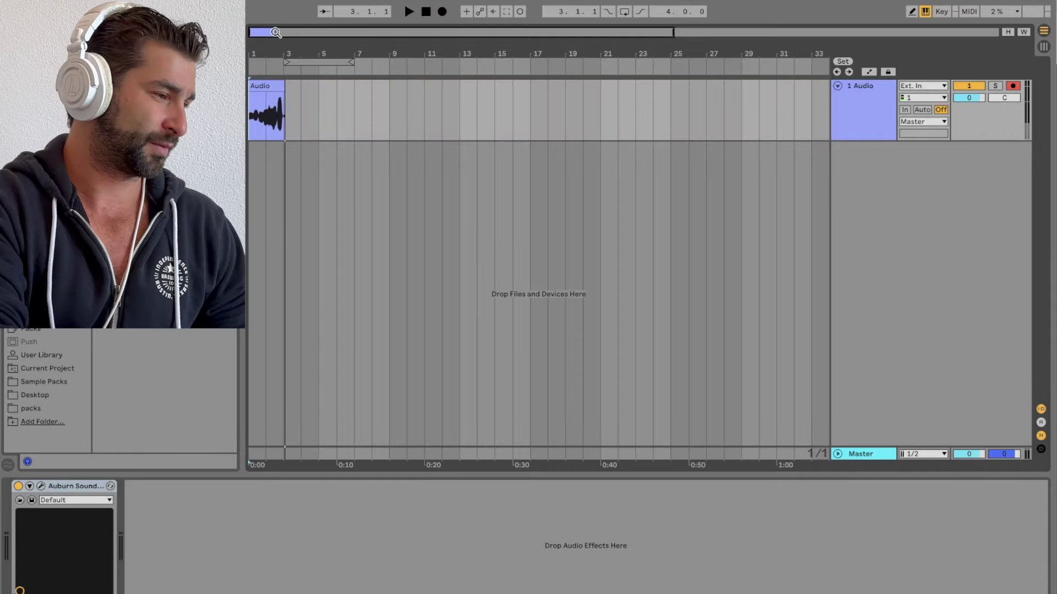
key(plus)
drag(249, 53, 249, 77)
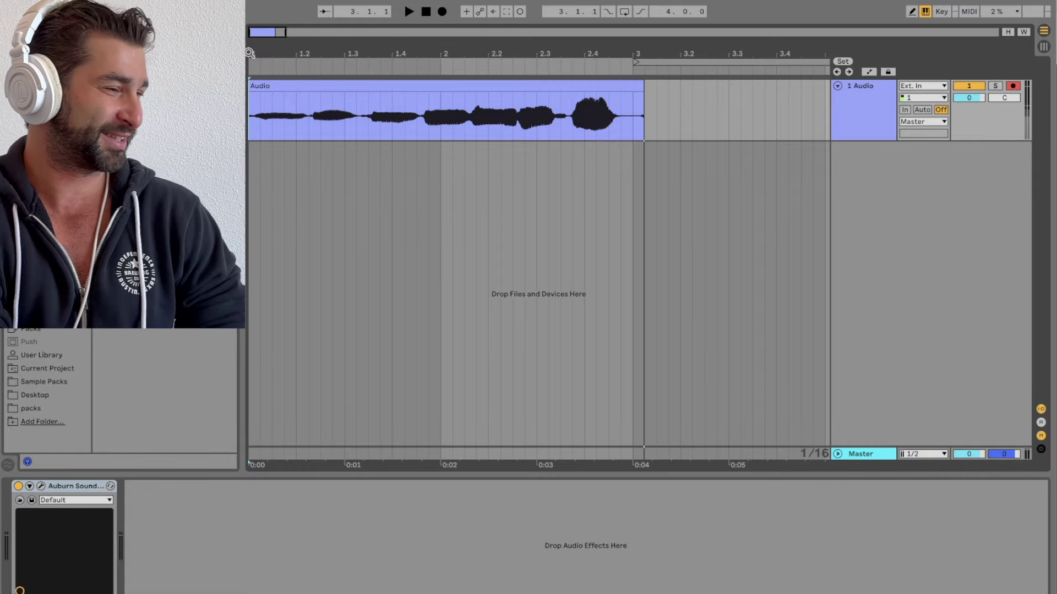
click(425, 12)
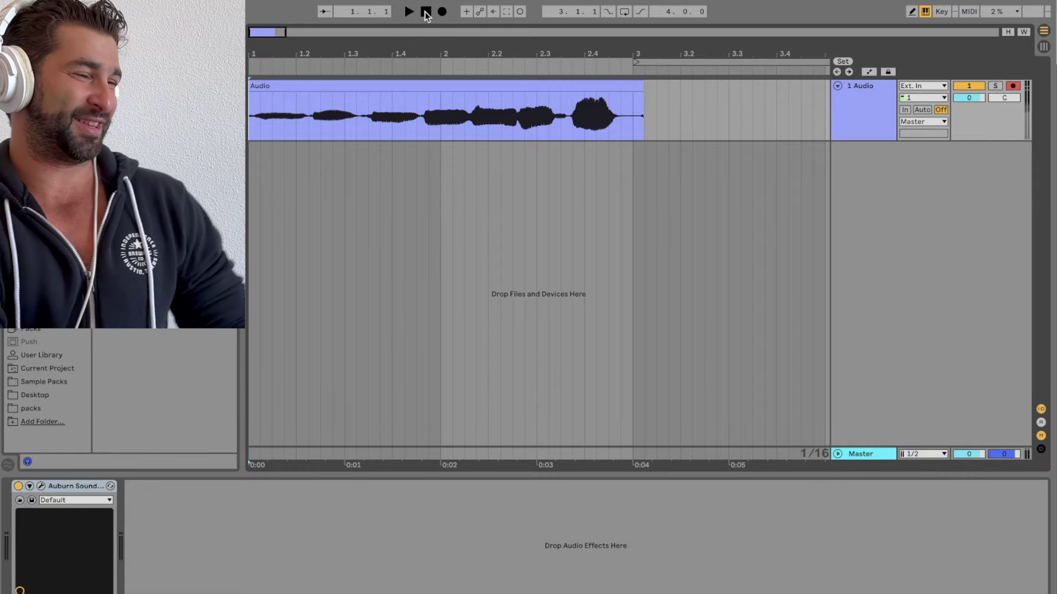
Step: Bypass Graillon 3, solo the 1 Audio track, and audition the dry vocal take
click(18, 486)
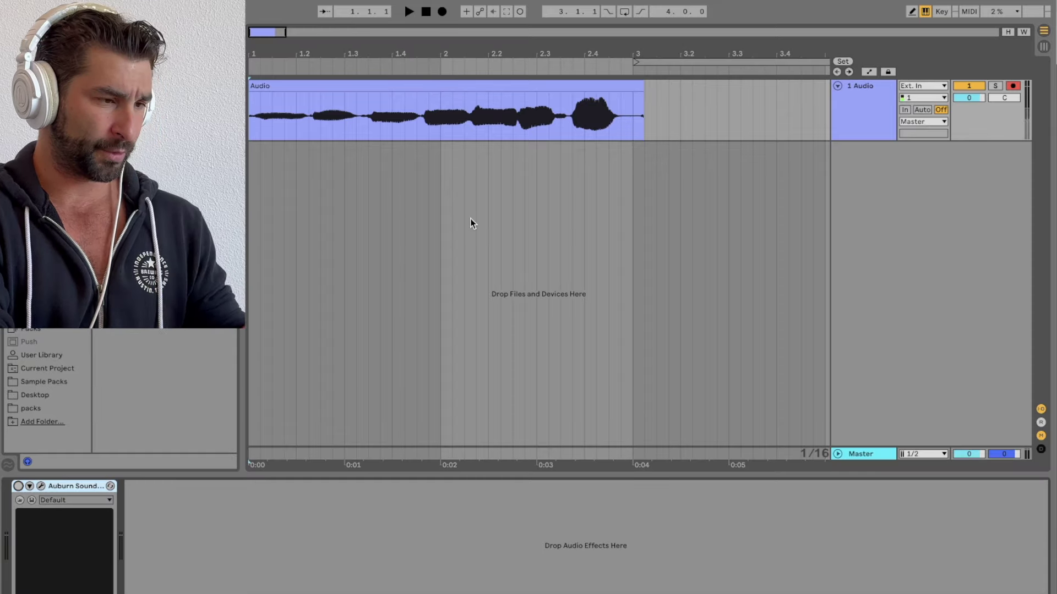
click(995, 86)
key(space)
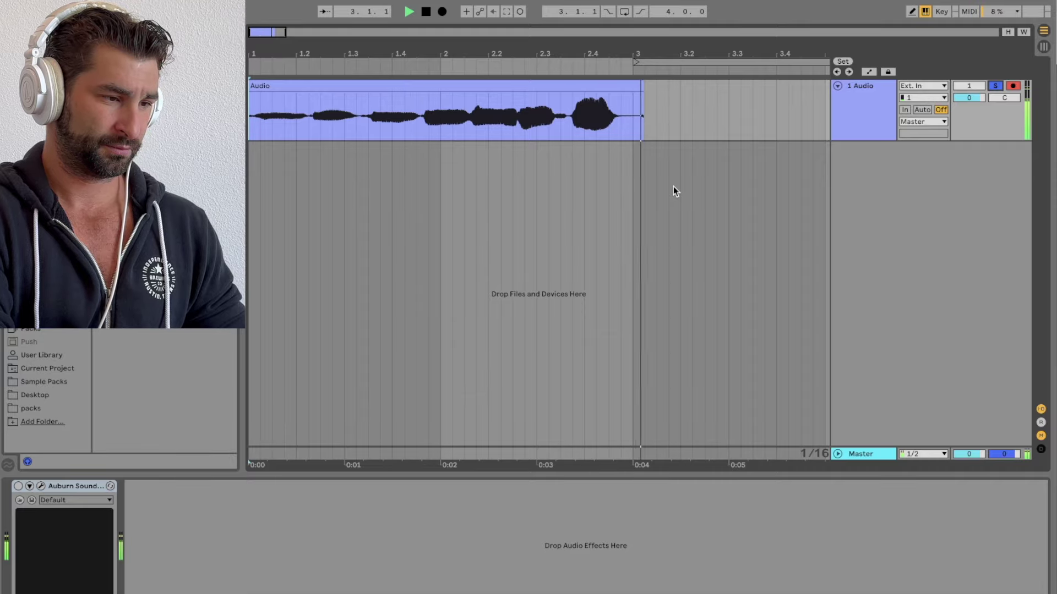
key(space)
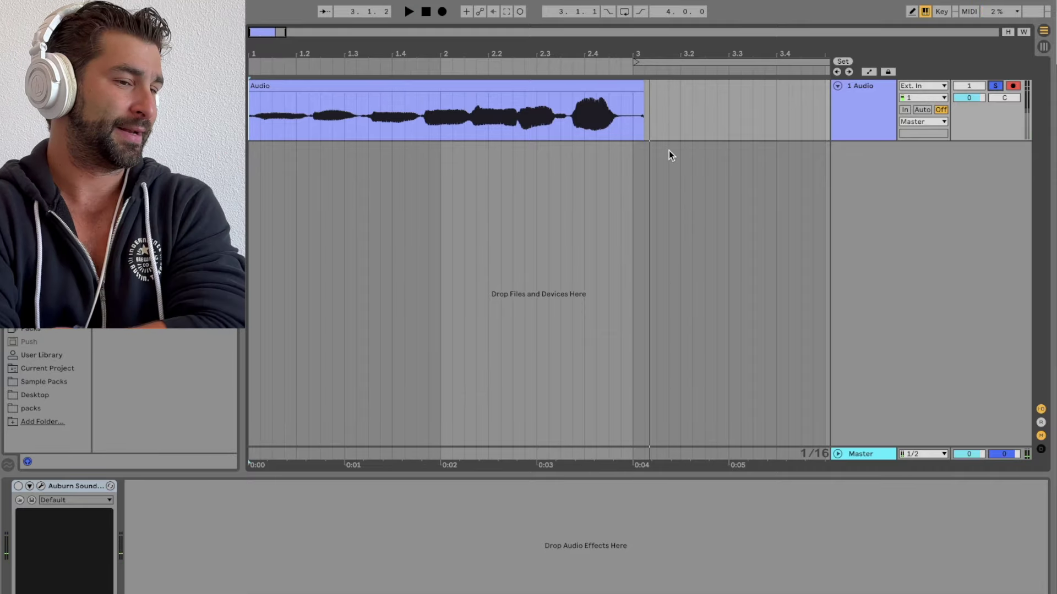
Step: Disarm the 1 Audio track and switch the Graillon 3 device back on
click(932, 99)
click(1023, 75)
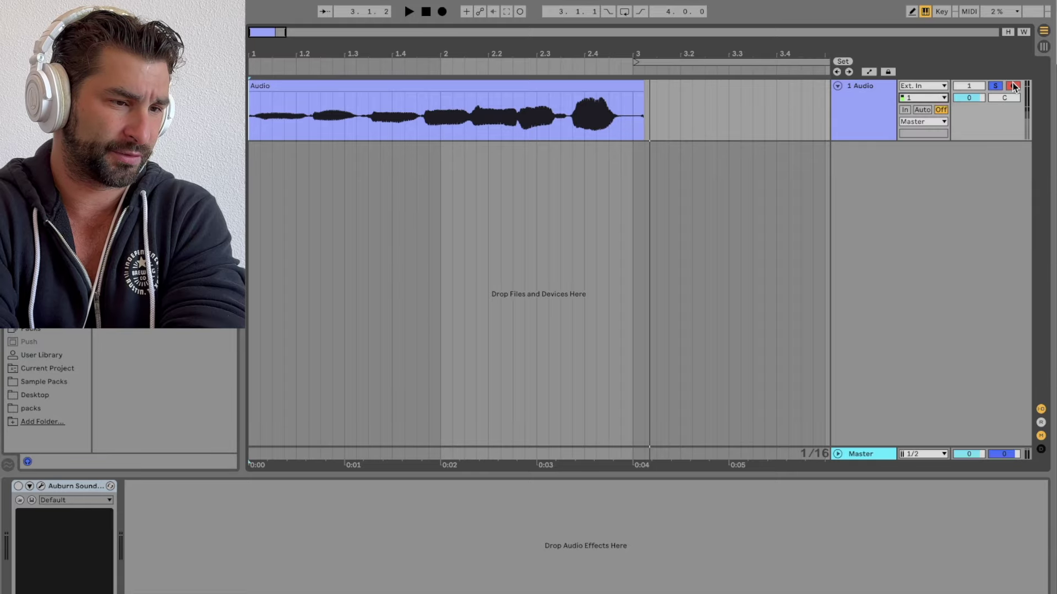
click(1013, 86)
click(20, 486)
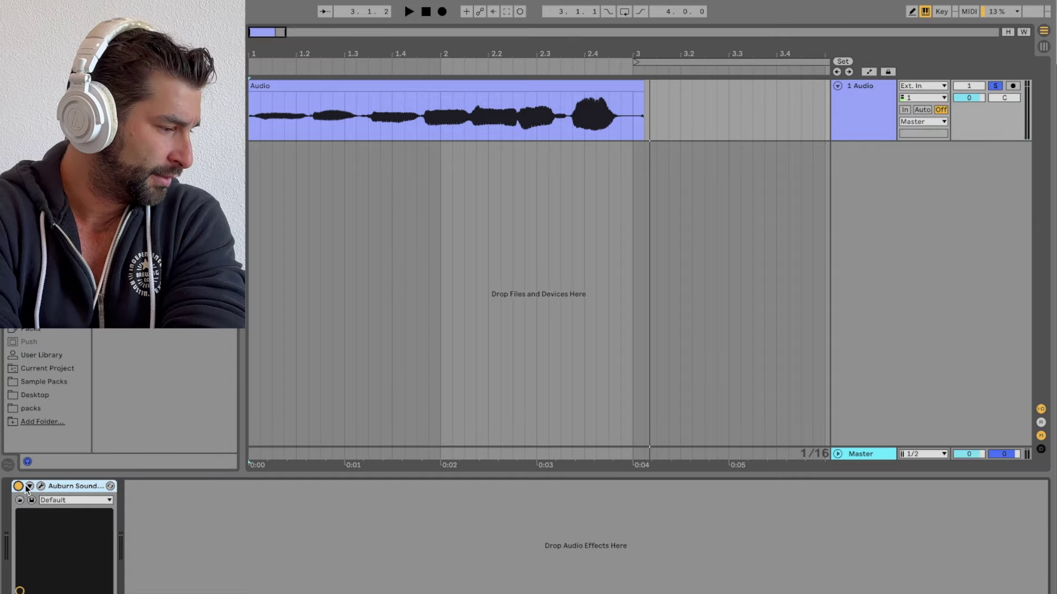
Step: Open Graillon 3 and audition the vocal with Pitch-Shift raised to about +10.82 st
click(42, 487)
drag(573, 48, 555, 50)
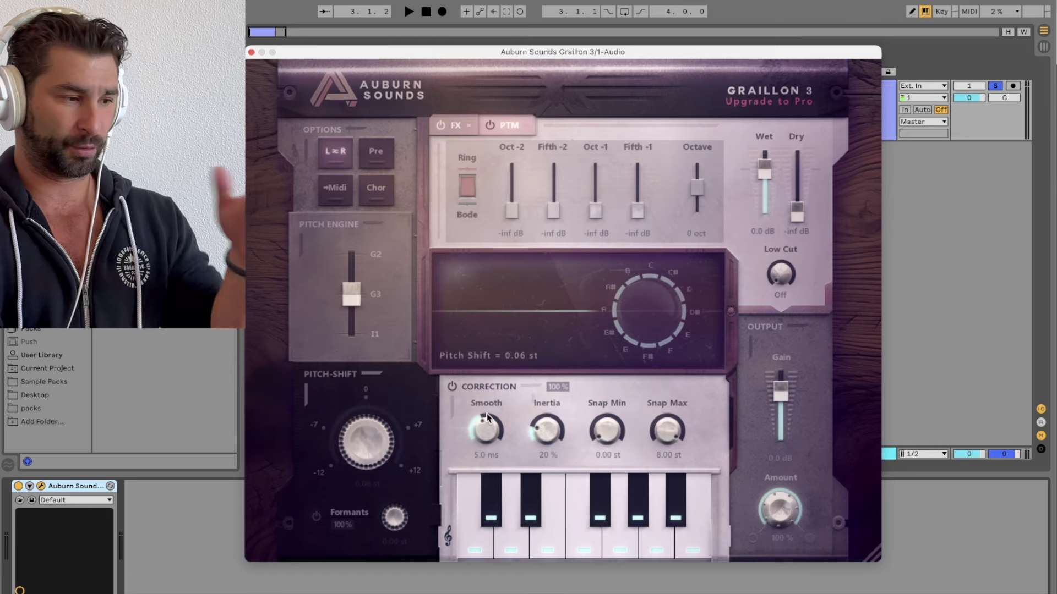
click(409, 13)
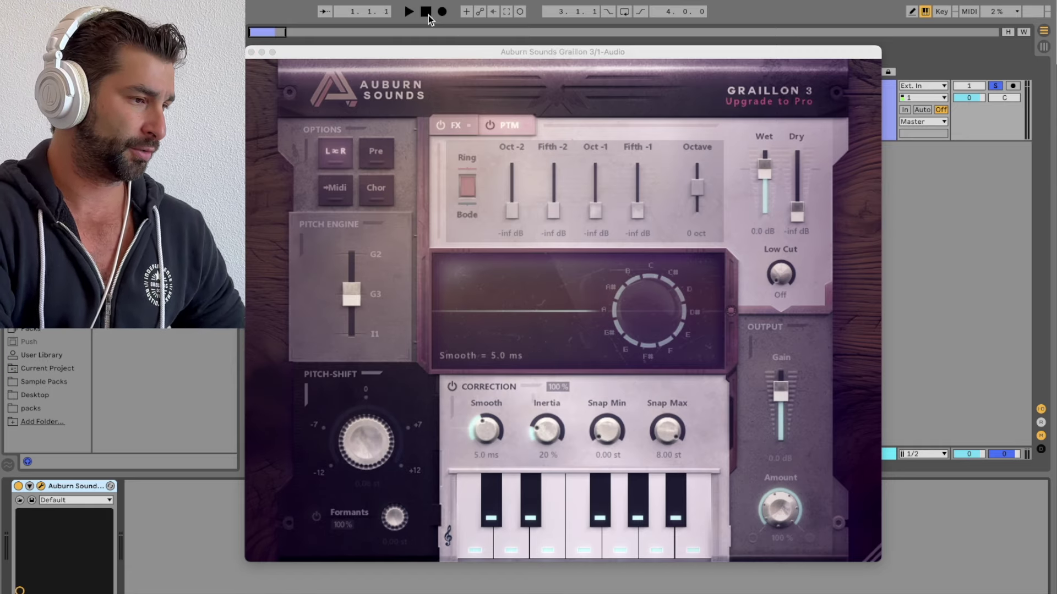
drag(372, 426, 369, 288)
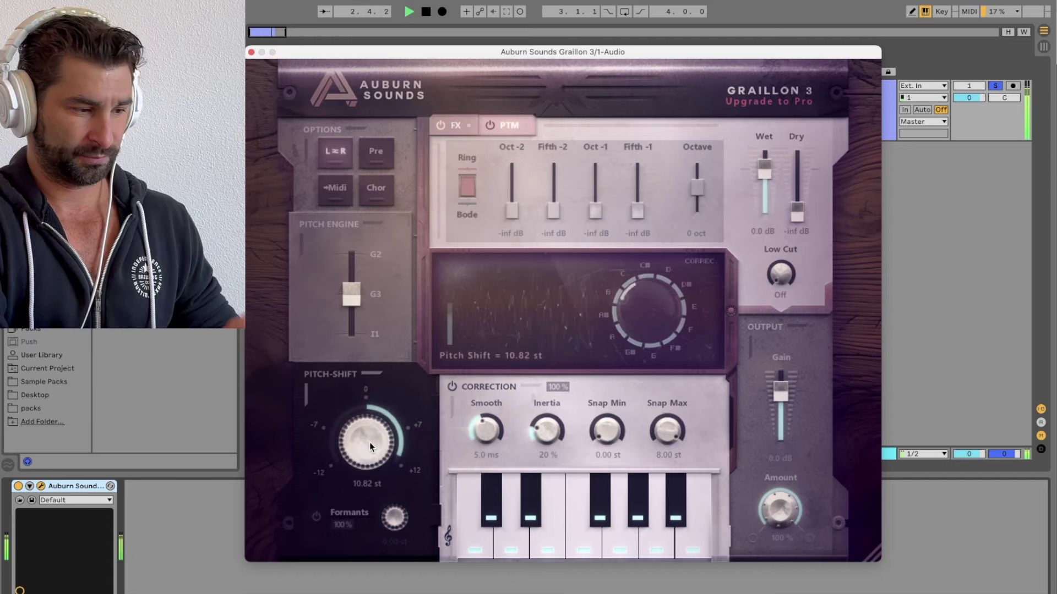
key(space)
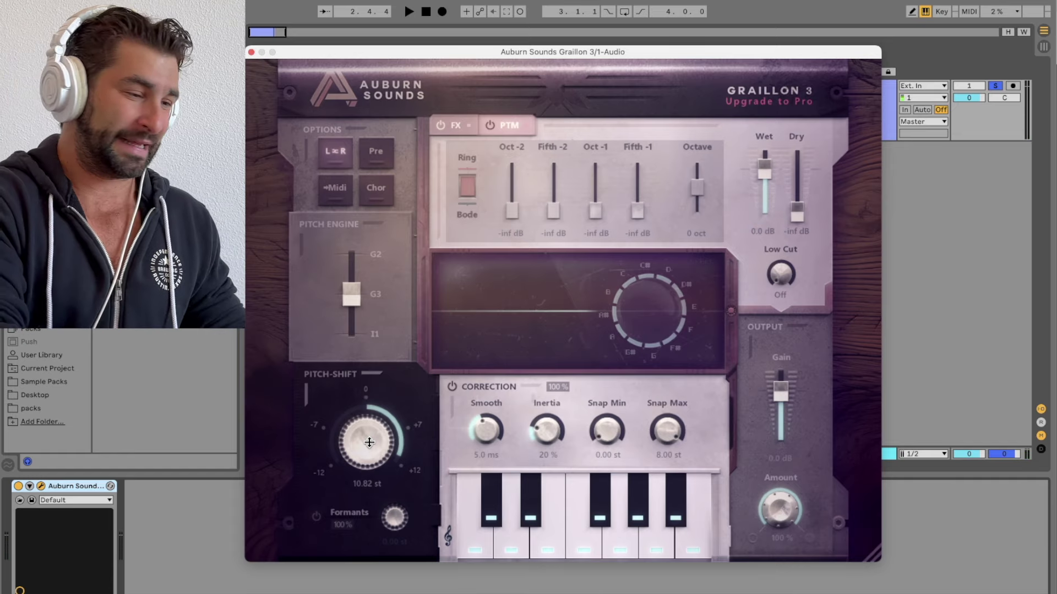
Step: Reset Pitch-Shift and audition the vocal with it lowered to about -8.04 st
double_click(369, 442)
key(space)
drag(369, 442, 213, 587)
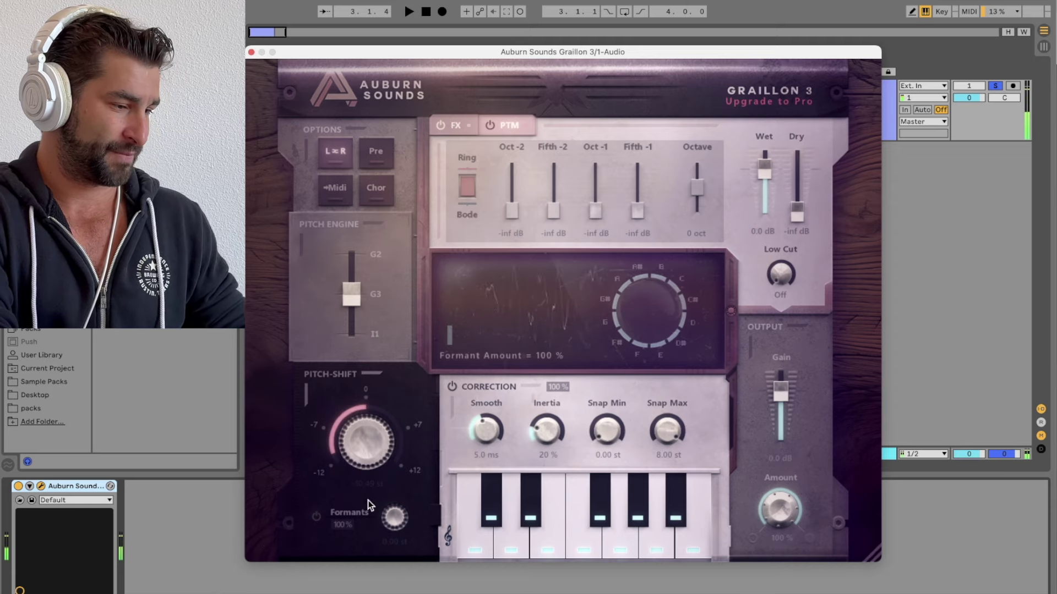
key(super+z)
Step: Shift Formants up and audition Pitch-Shift raised, then lowered to about -7 semitones
drag(395, 517, 401, 490)
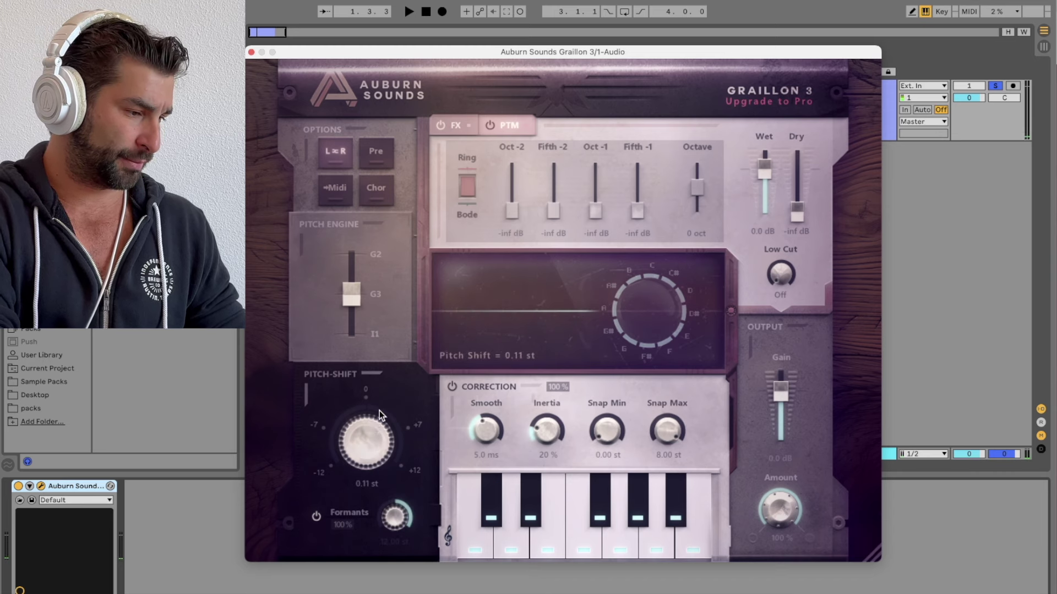
key(space)
drag(379, 410, 363, 299)
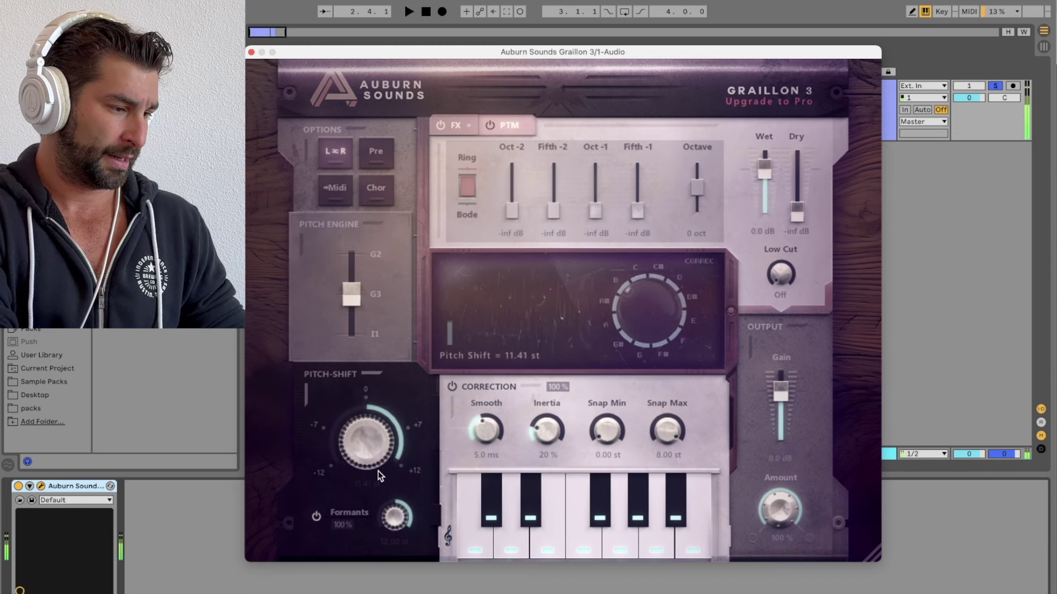
drag(359, 435, 308, 513)
drag(362, 455, 361, 463)
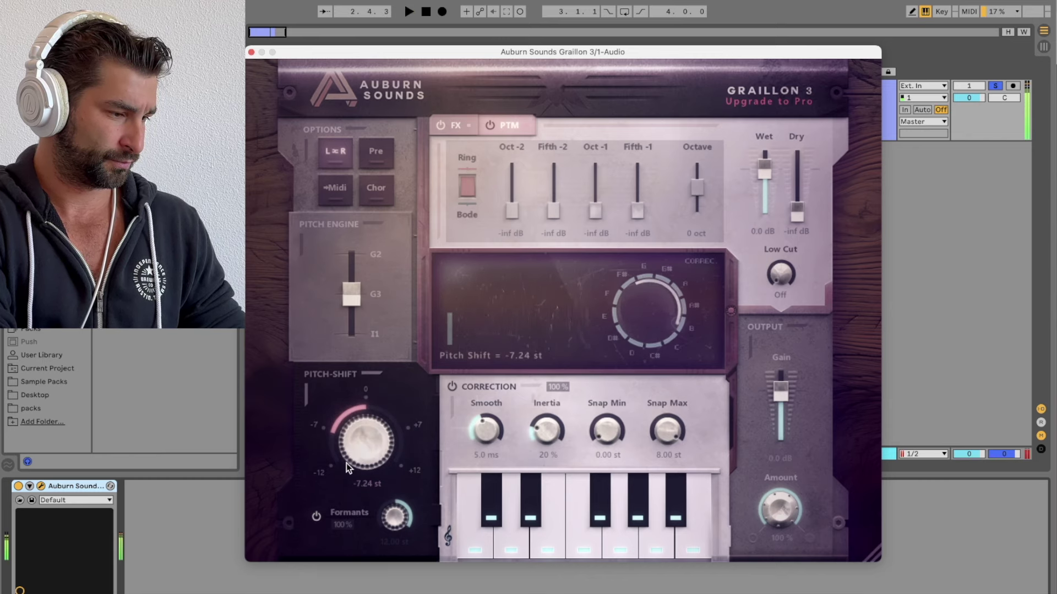
click(396, 519)
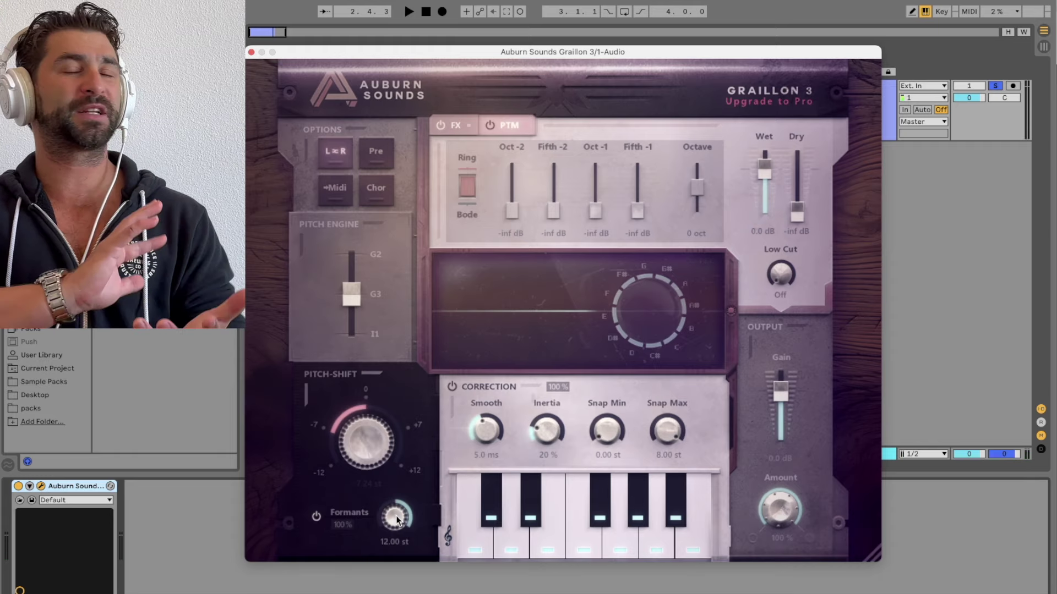
Step: Audition Formants at -12.00 st, then raise Formants to +12.00 st
key(space)
drag(397, 518, 381, 554)
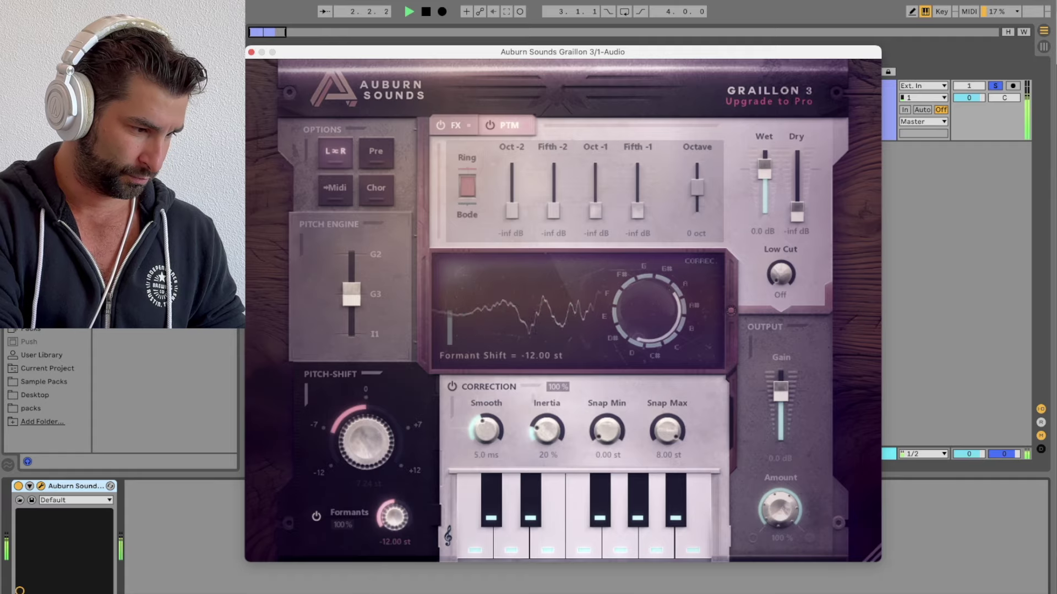
key(space)
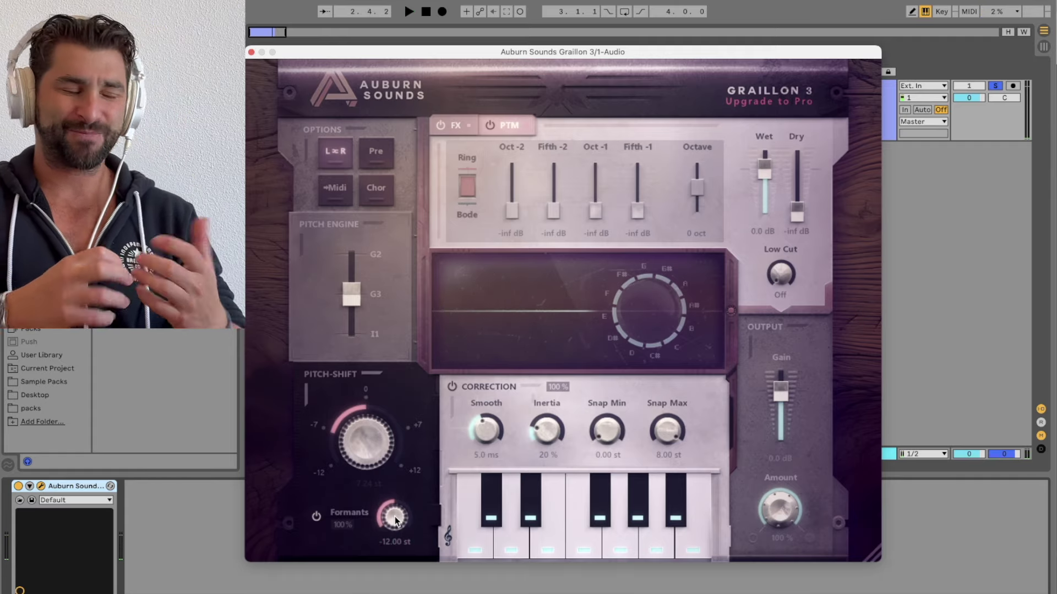
key(space)
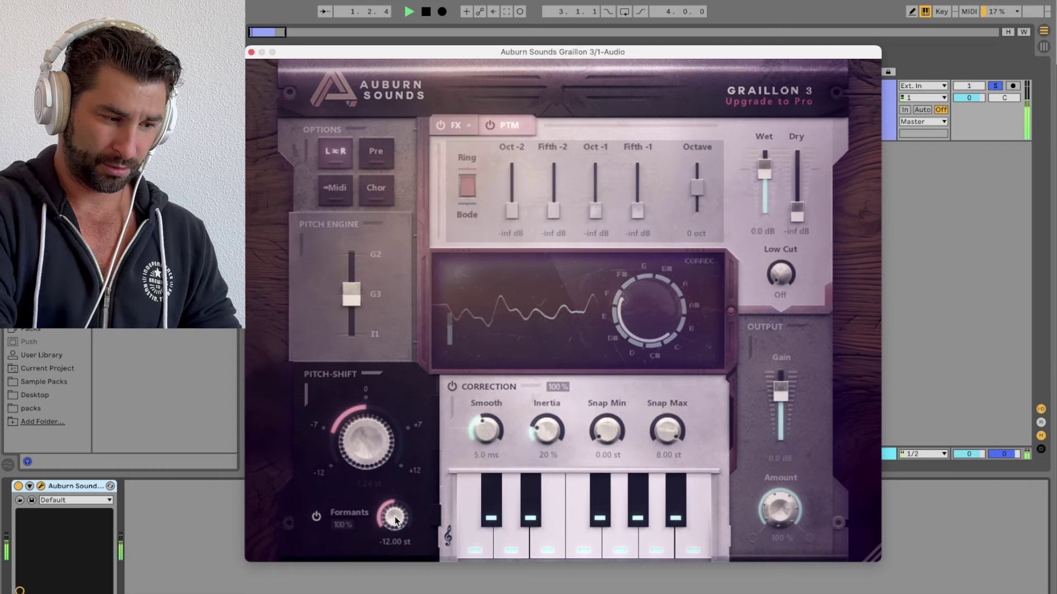
drag(395, 519, 388, 286)
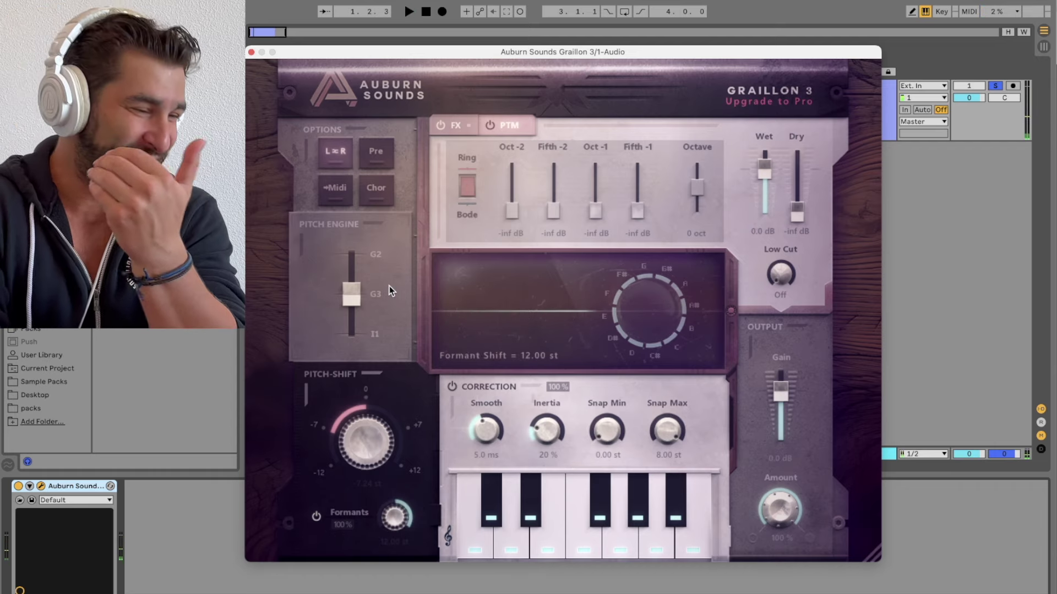
Step: Reset Pitch-Shift and Formants to 0.00 st, toggle Correction, and audition the vocal
double_click(366, 442)
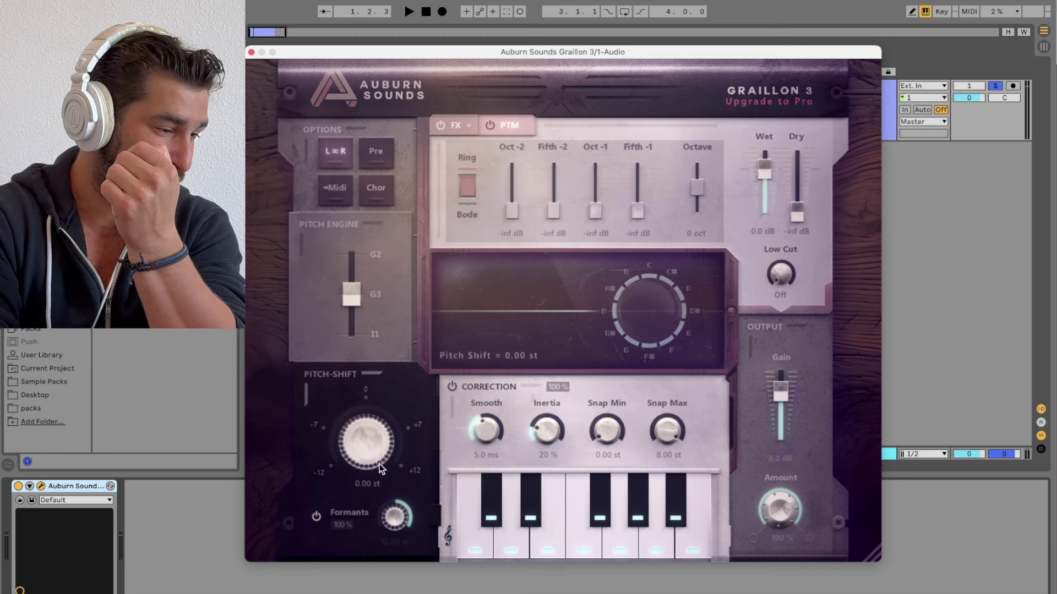
double_click(395, 516)
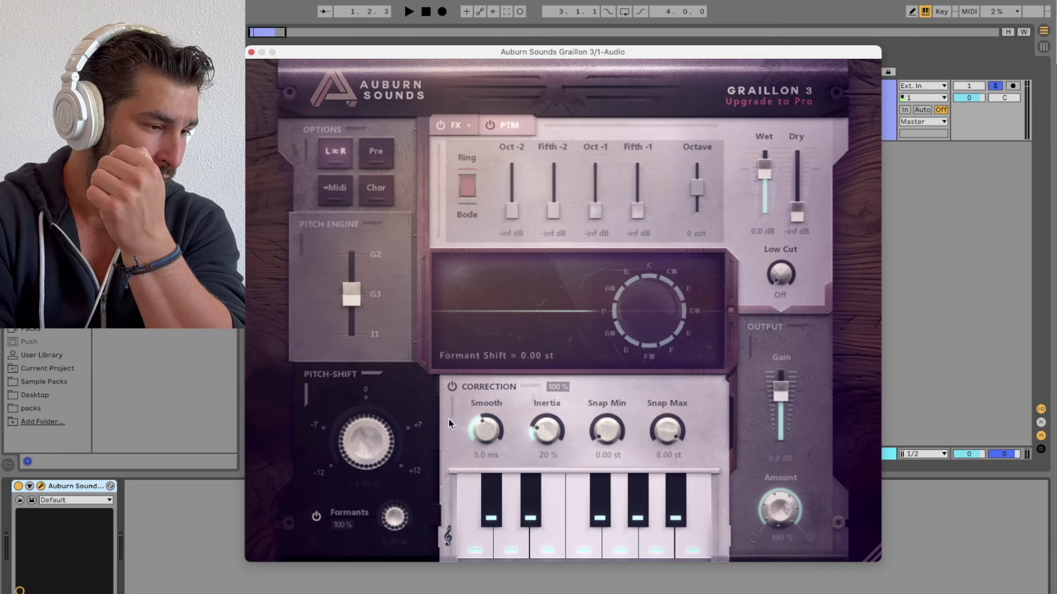
click(453, 387)
key(space)
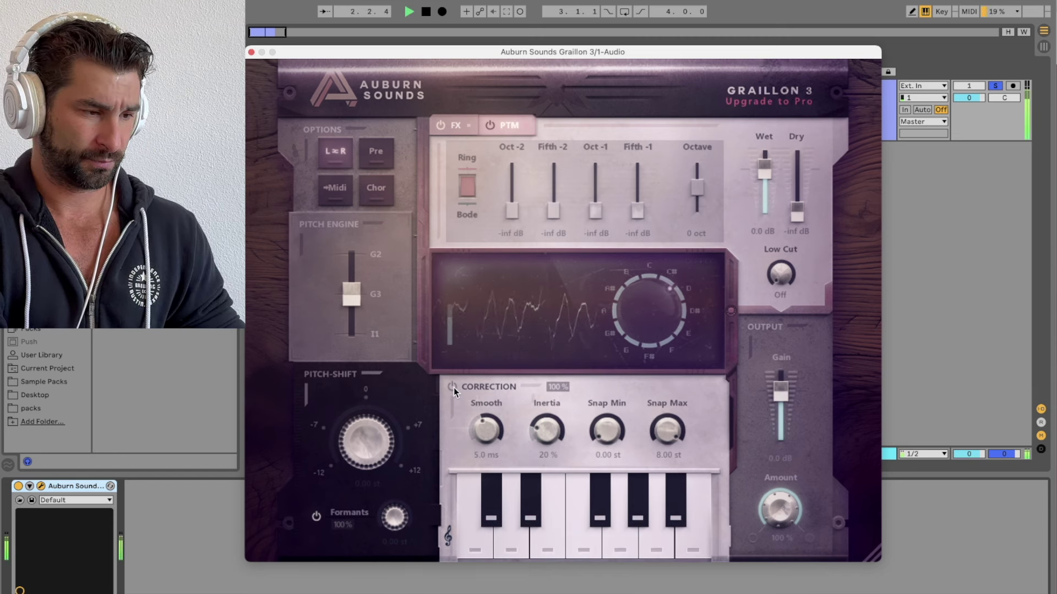
key(space)
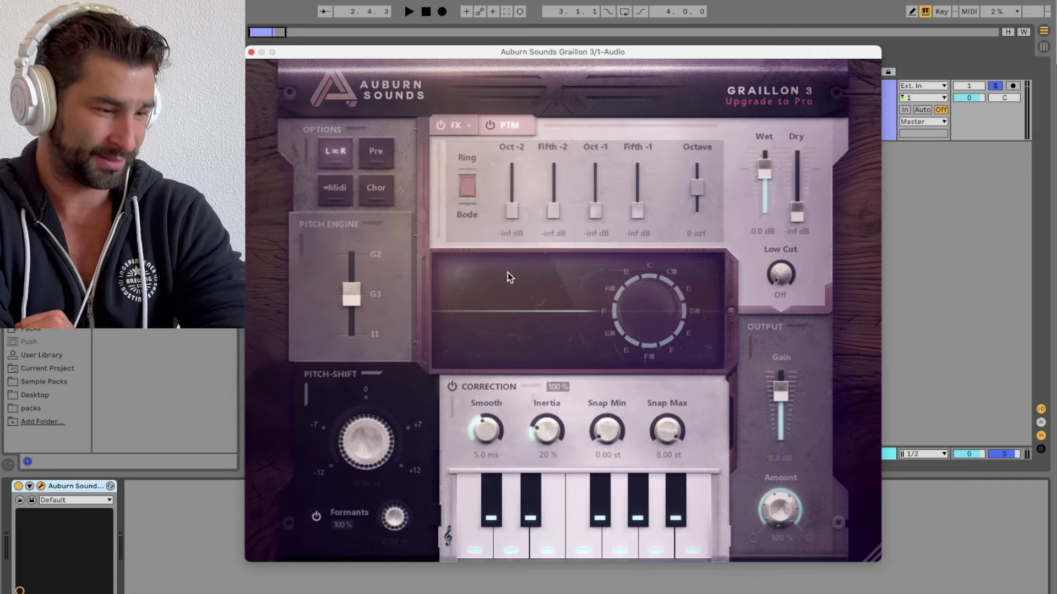
Step: Play the vocal clip again from the main Live window, then stop it
click(426, 15)
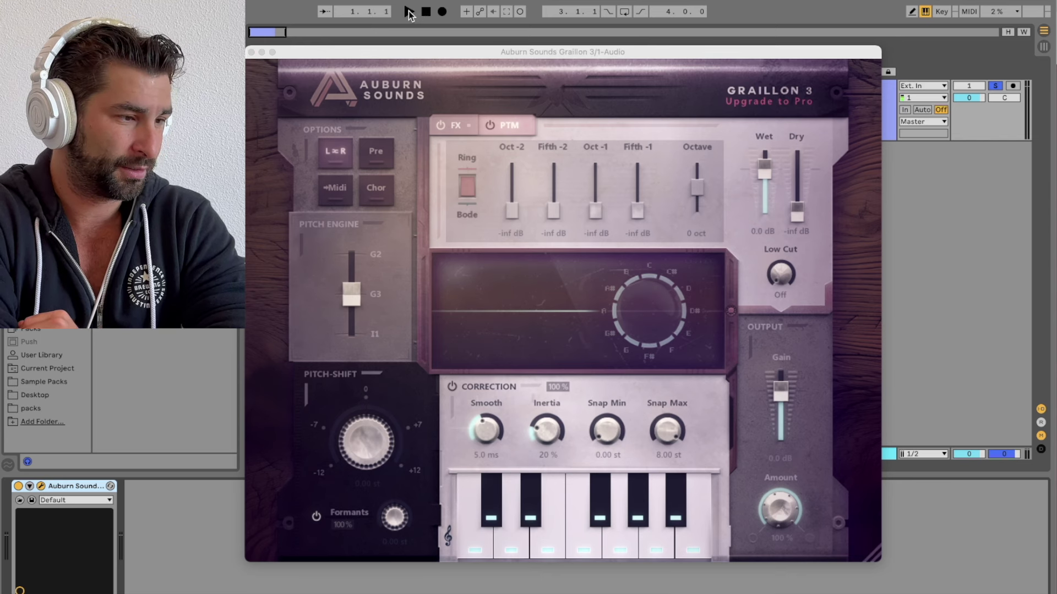
click(409, 13)
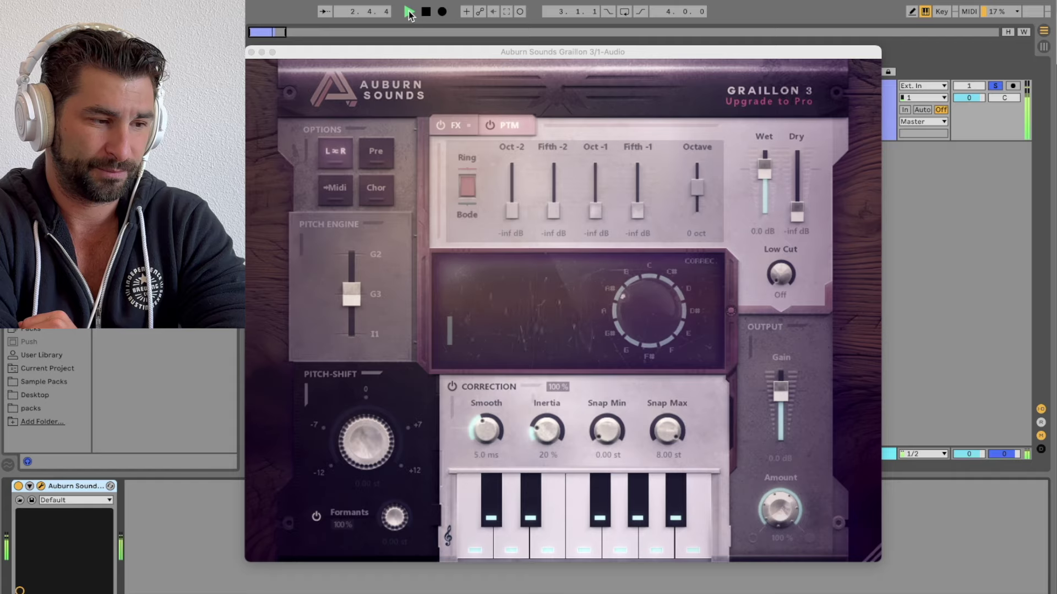
key(space)
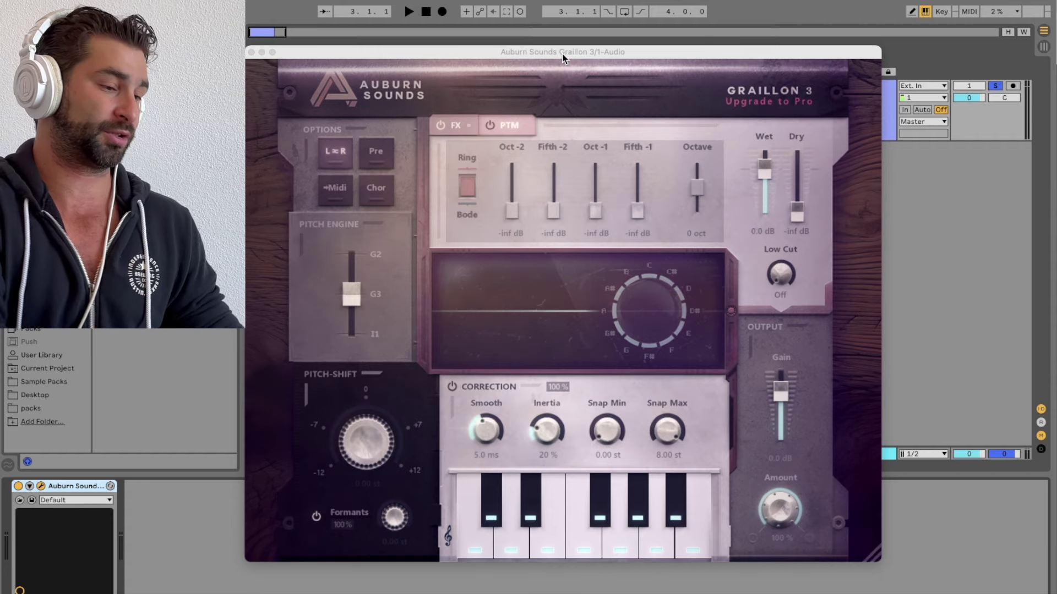
Step: Audition correction Smooth at 50.0 ms, fully Hard, then about 8.6 ms
drag(485, 430, 486, 407)
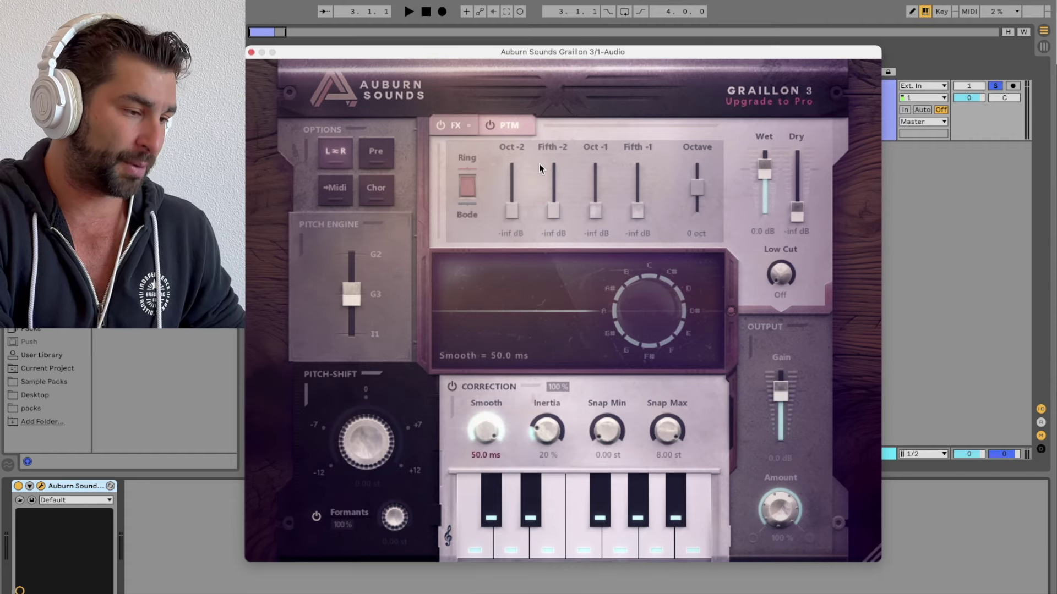
key(space)
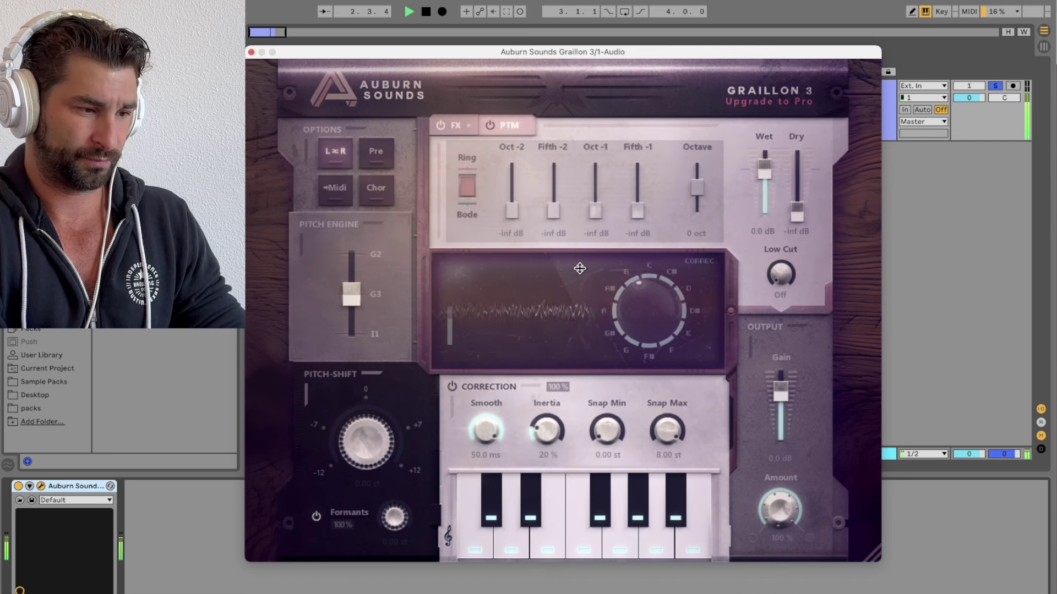
key(space)
drag(485, 431, 485, 462)
key(space)
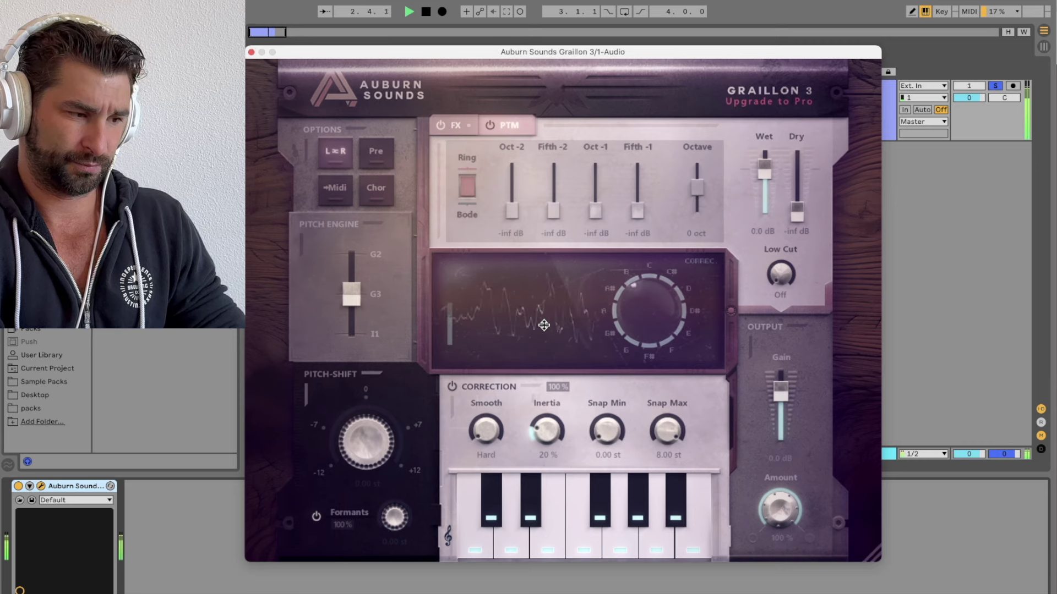
key(space)
drag(492, 420, 493, 408)
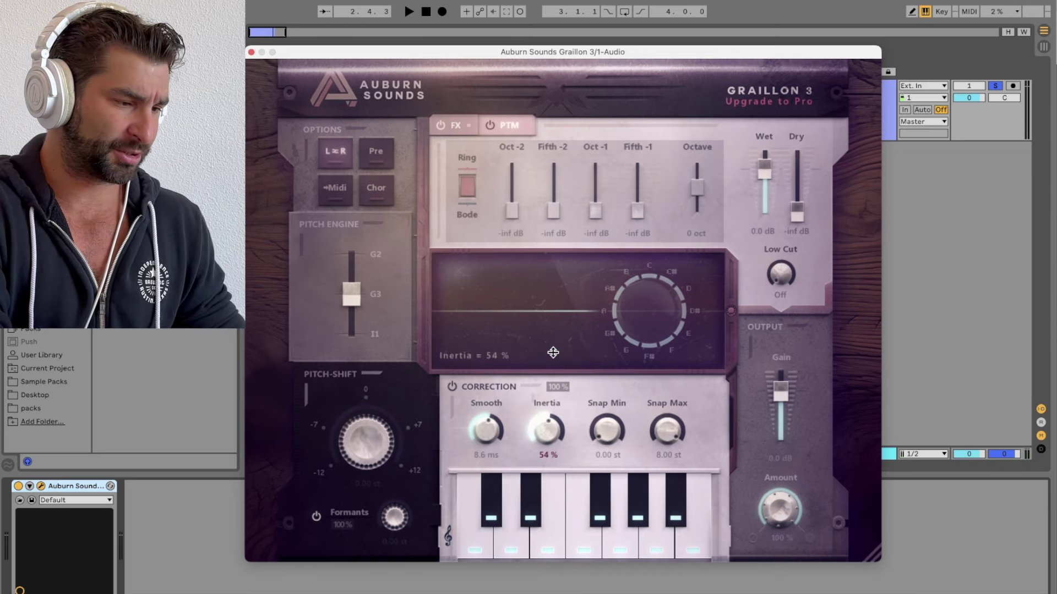
key(space)
Step: Try Inertia at 100 %, 37 % and 0 %, returning Smooth to 50.0 ms
drag(547, 430, 547, 312)
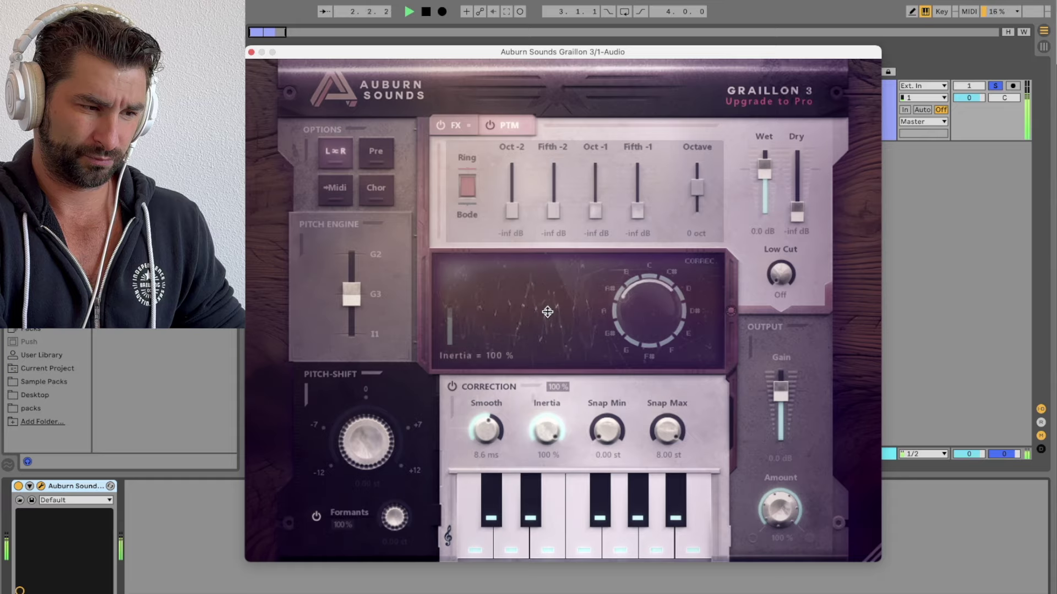
key(space)
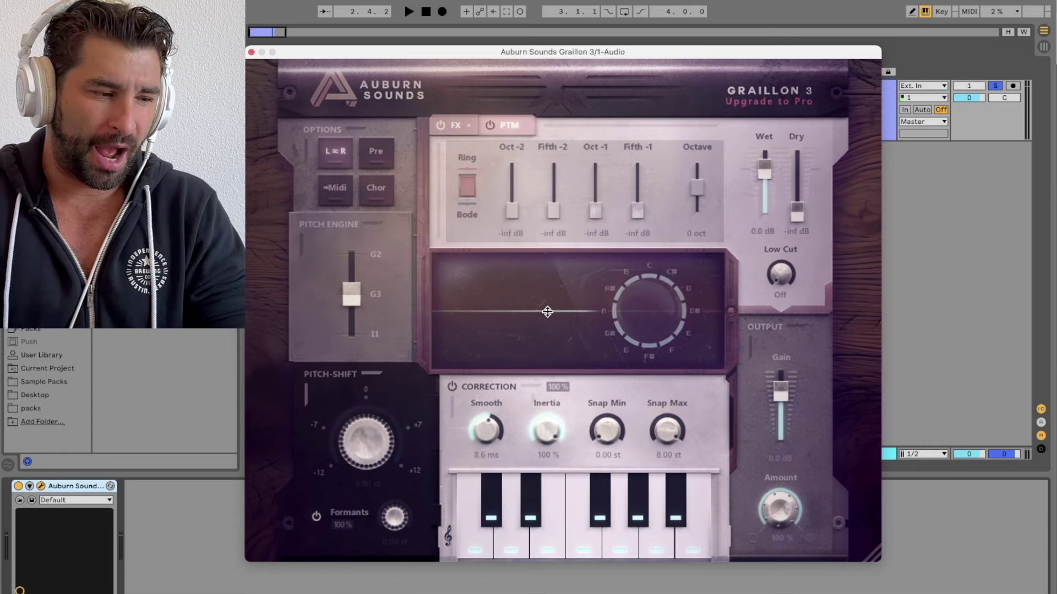
drag(547, 431, 505, 564)
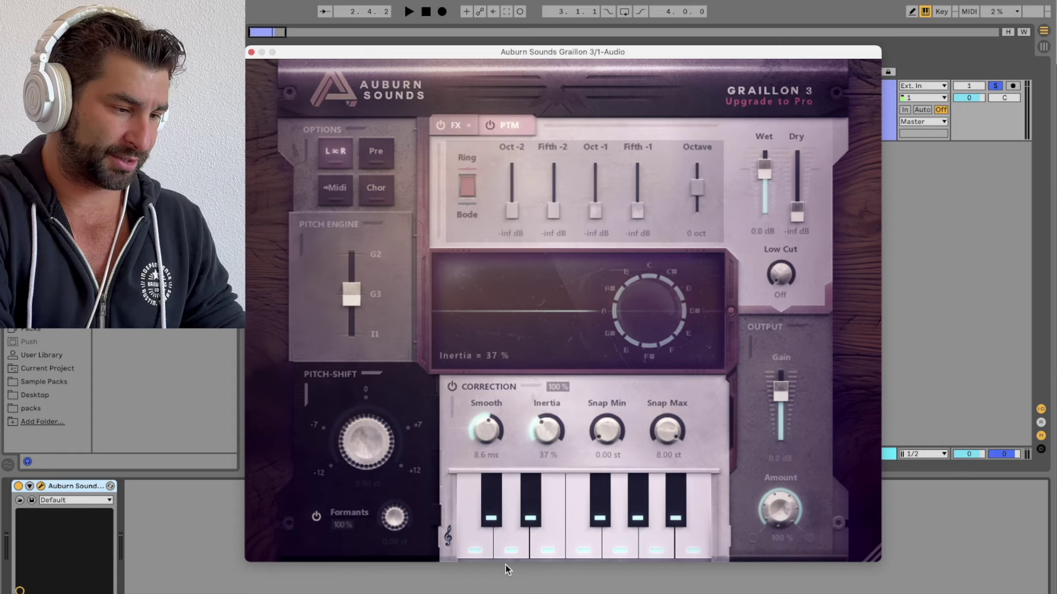
drag(527, 503, 526, 506)
key(space)
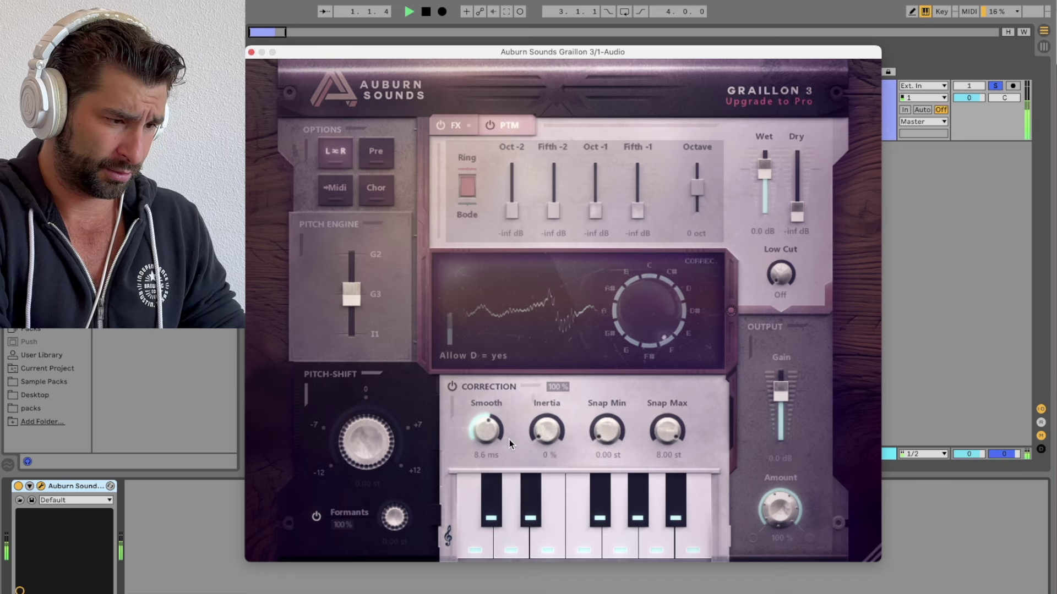
drag(486, 431, 485, 288)
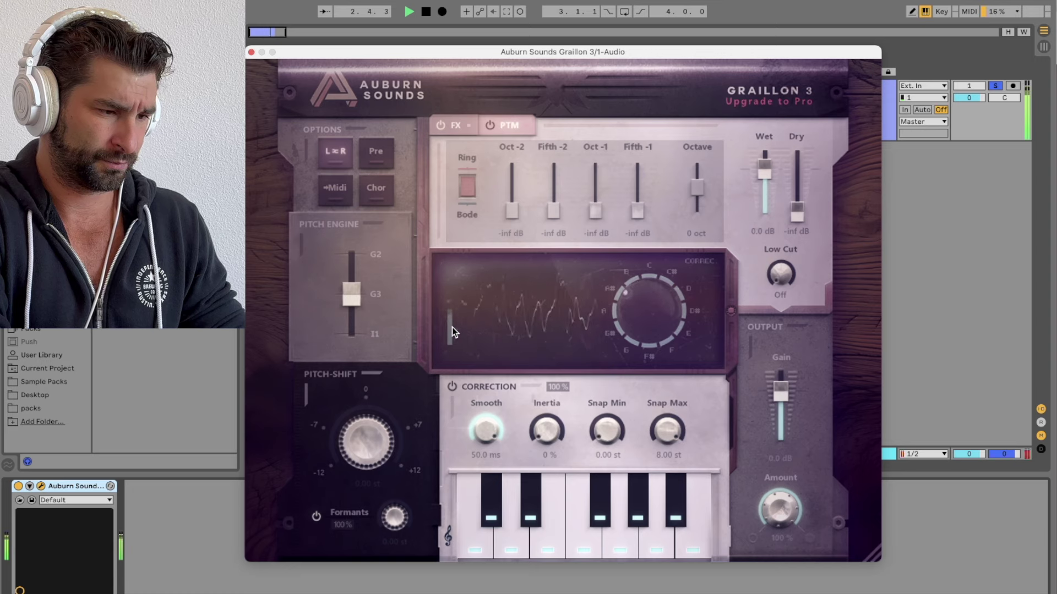
key(space)
Step: Audition Inertia at 20 % and 68 %, toggle note A off and on, then set Inertia to 100 %
drag(546, 434, 546, 429)
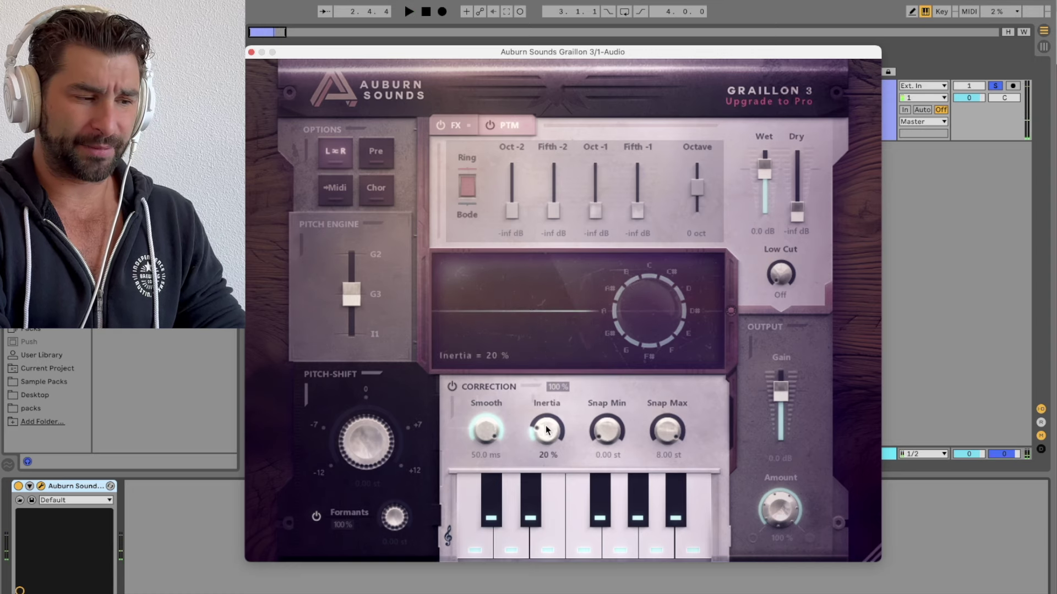
key(space)
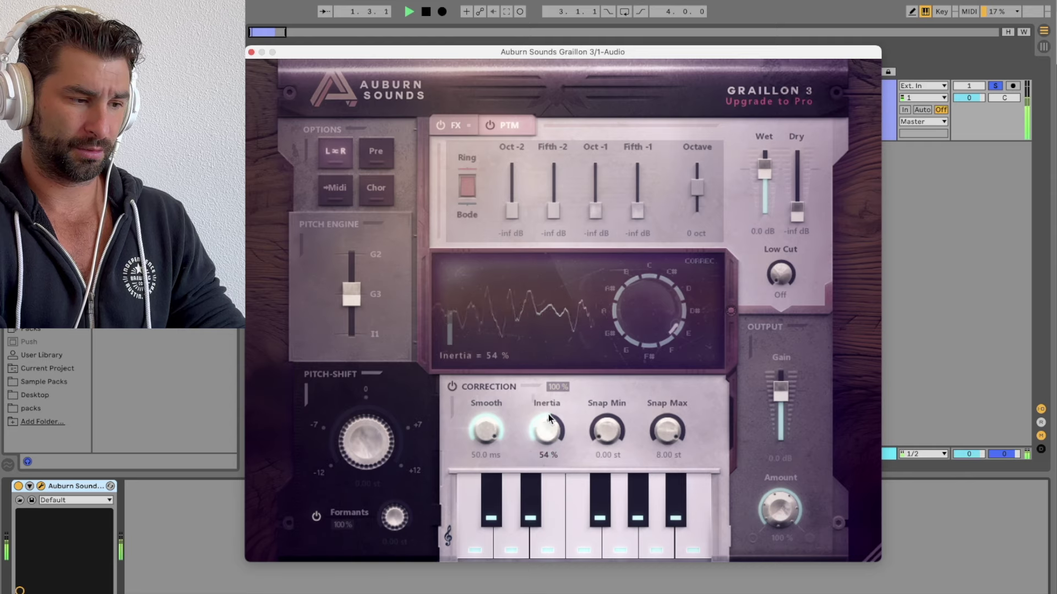
drag(548, 414, 548, 385)
key(space)
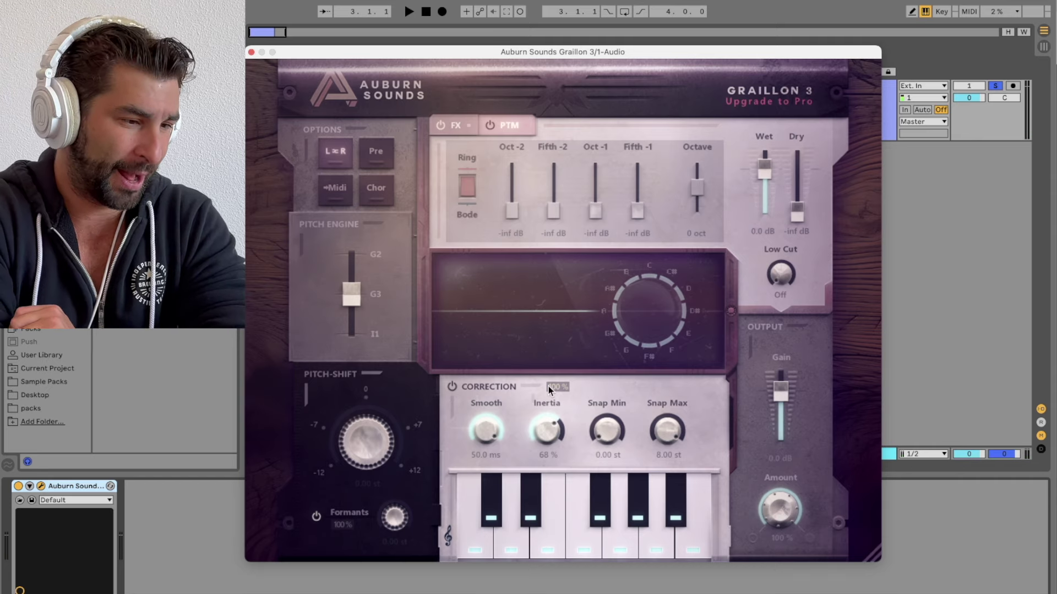
click(610, 310)
click(612, 310)
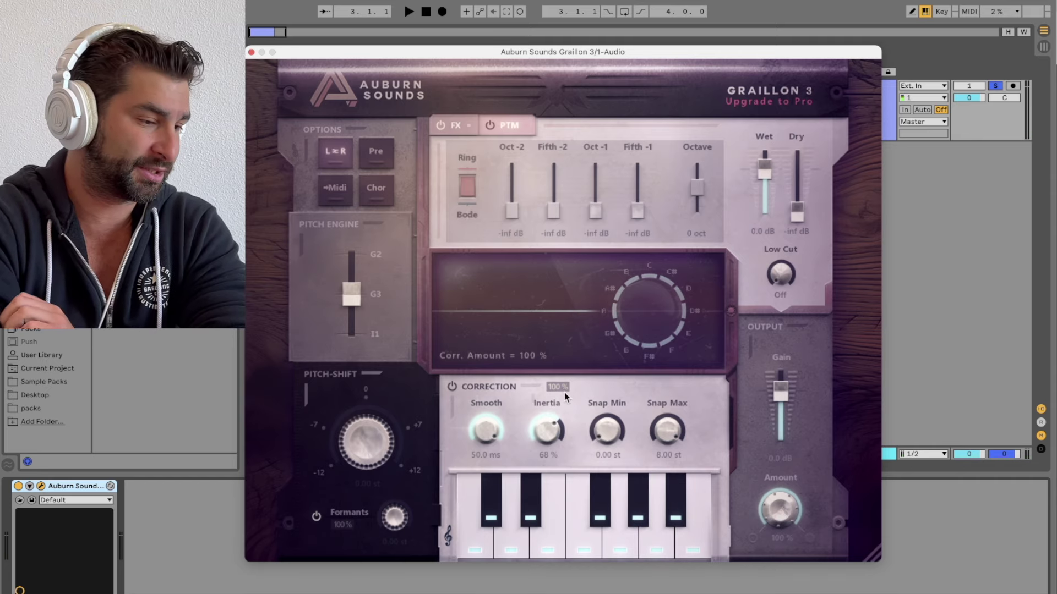
drag(546, 430, 553, 253)
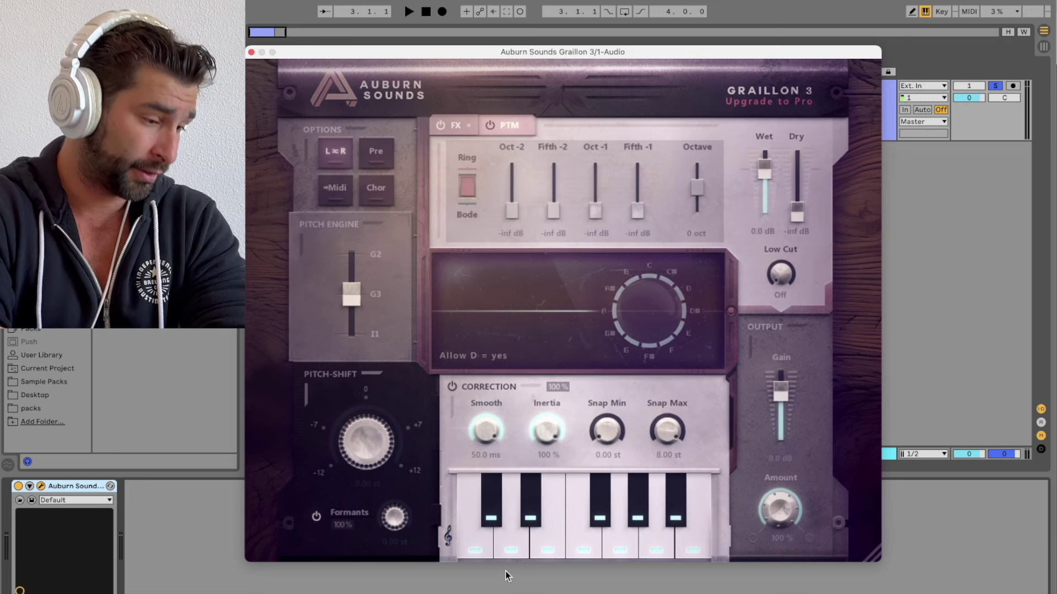
Step: Disallow C#, D, D#, E, F, F#, G, G#, A# and B in the correction scale, then audition
click(491, 512)
click(505, 539)
click(536, 493)
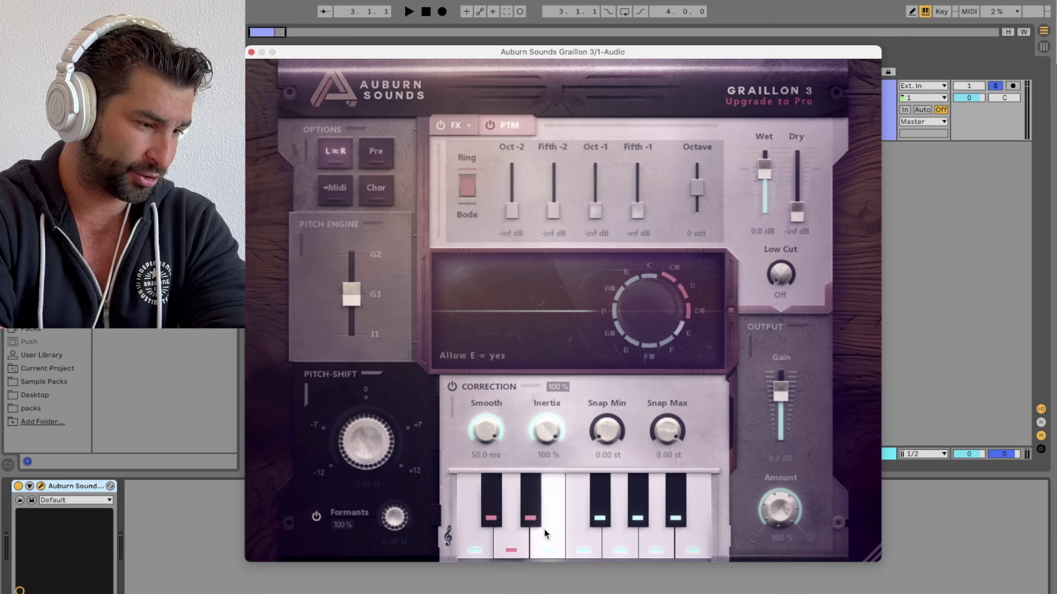
click(542, 537)
click(585, 536)
click(597, 510)
click(622, 531)
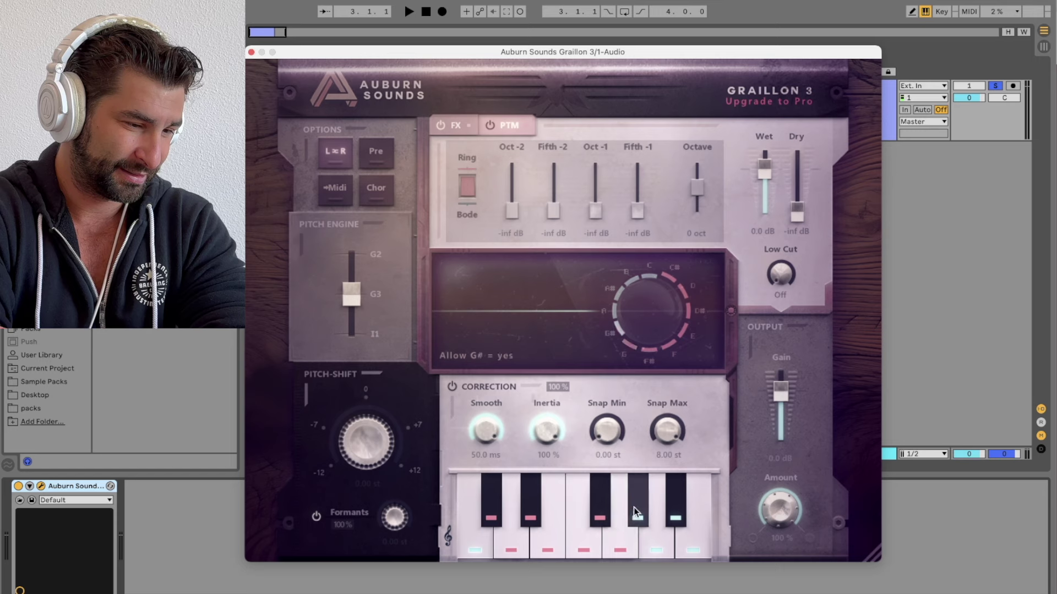
click(634, 509)
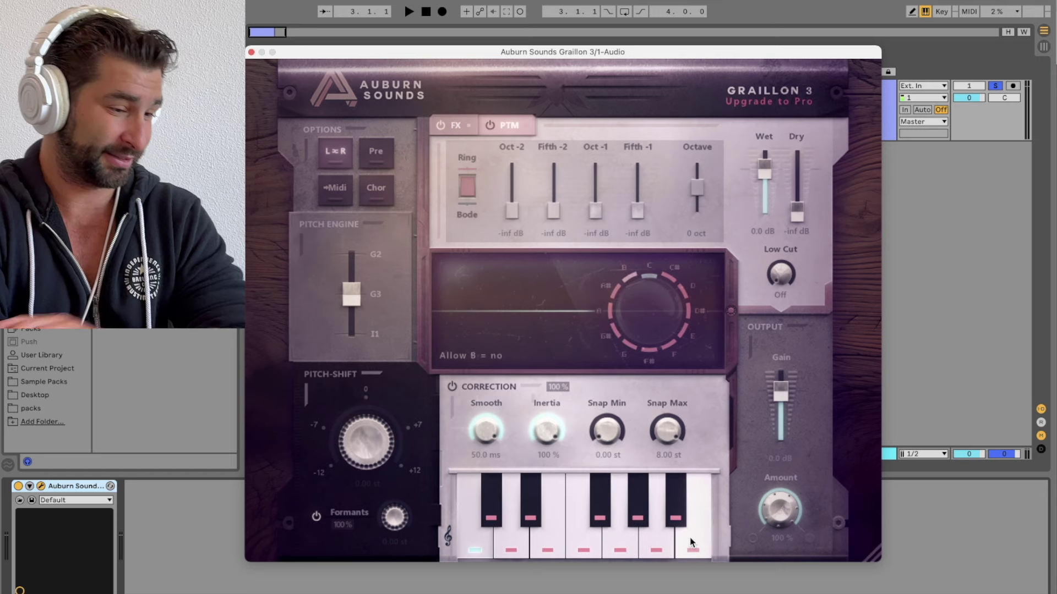
click(675, 506)
click(696, 492)
key(space)
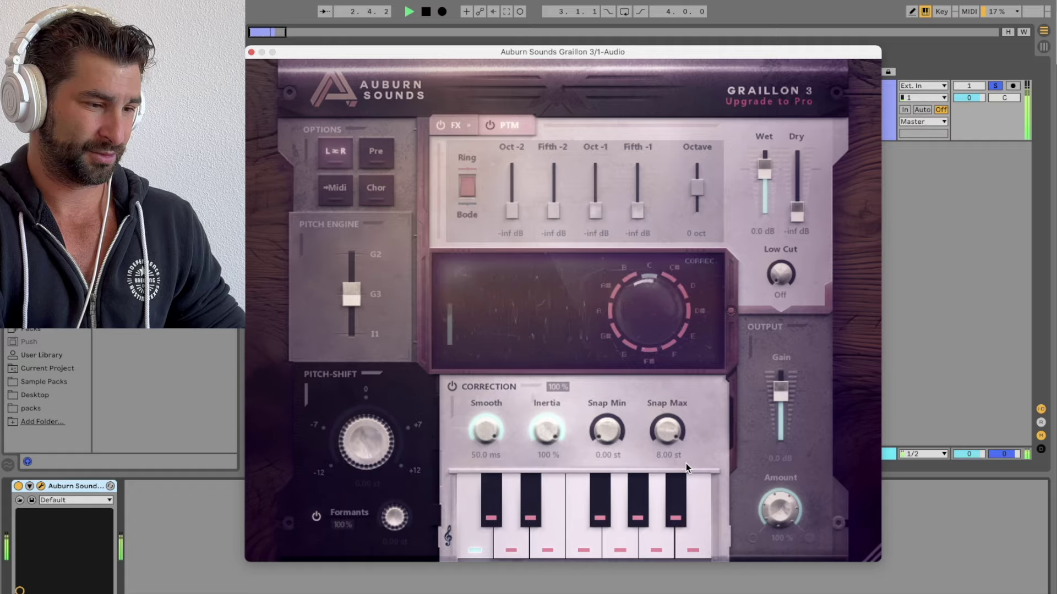
key(space)
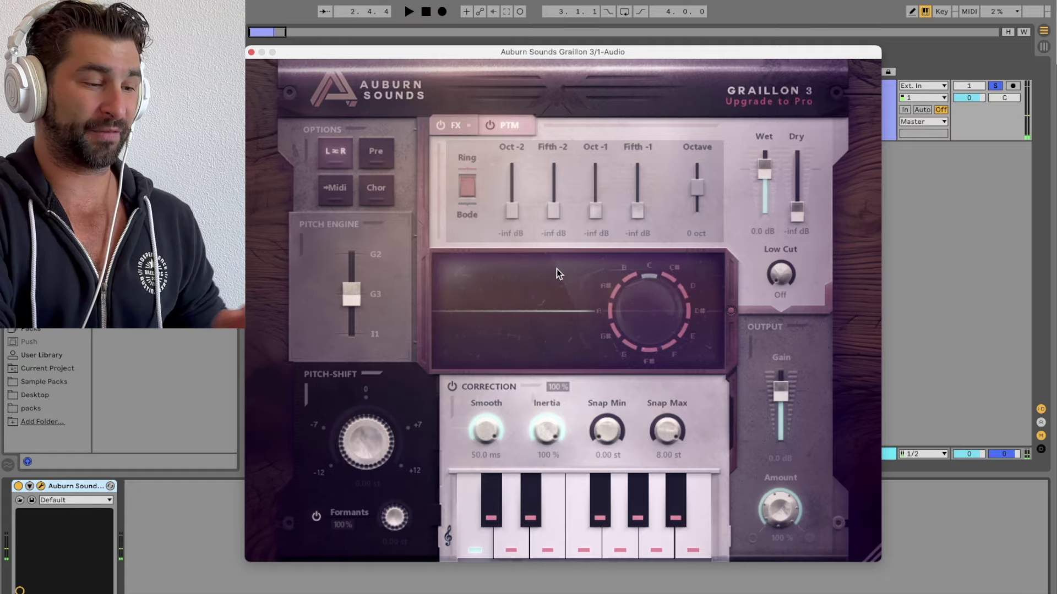
Step: Audition the vocal with Inertia at 0 %, then raise Inertia to 100 %
mouse_move(550, 438)
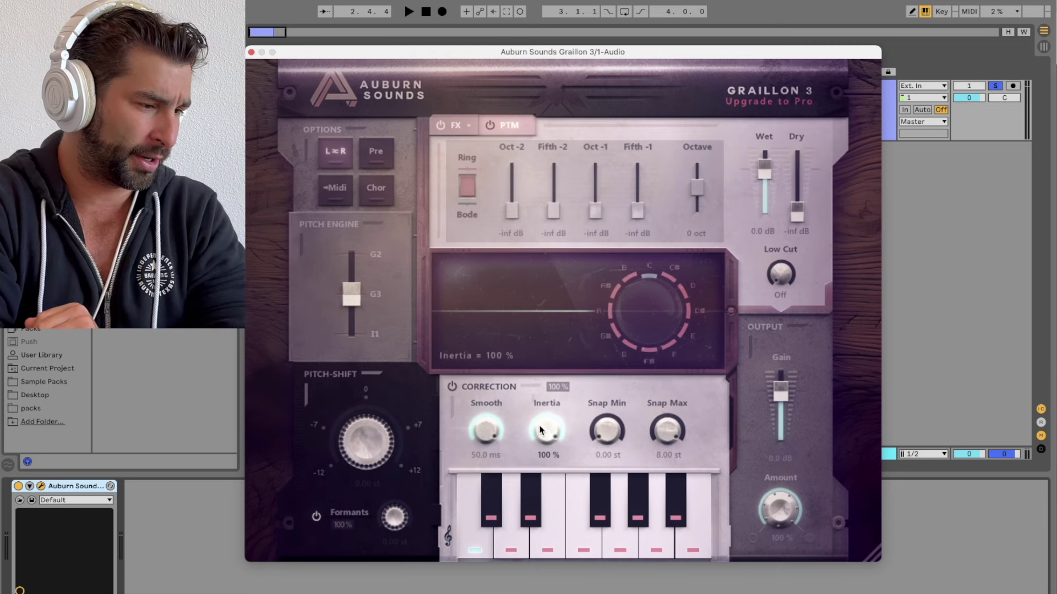
drag(549, 438, 482, 542)
mouse_move(545, 431)
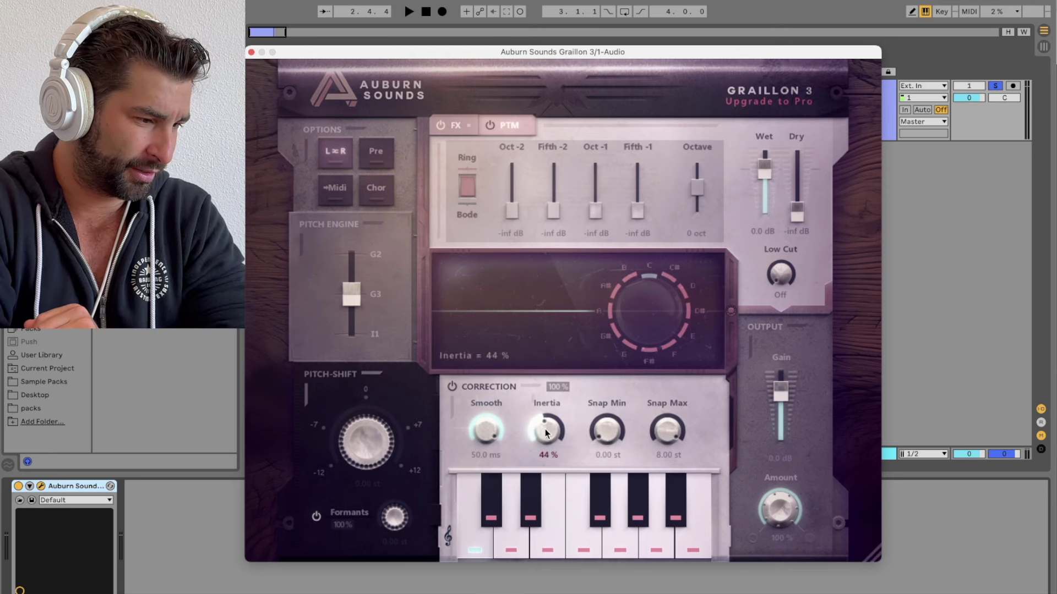
drag(532, 516, 534, 537)
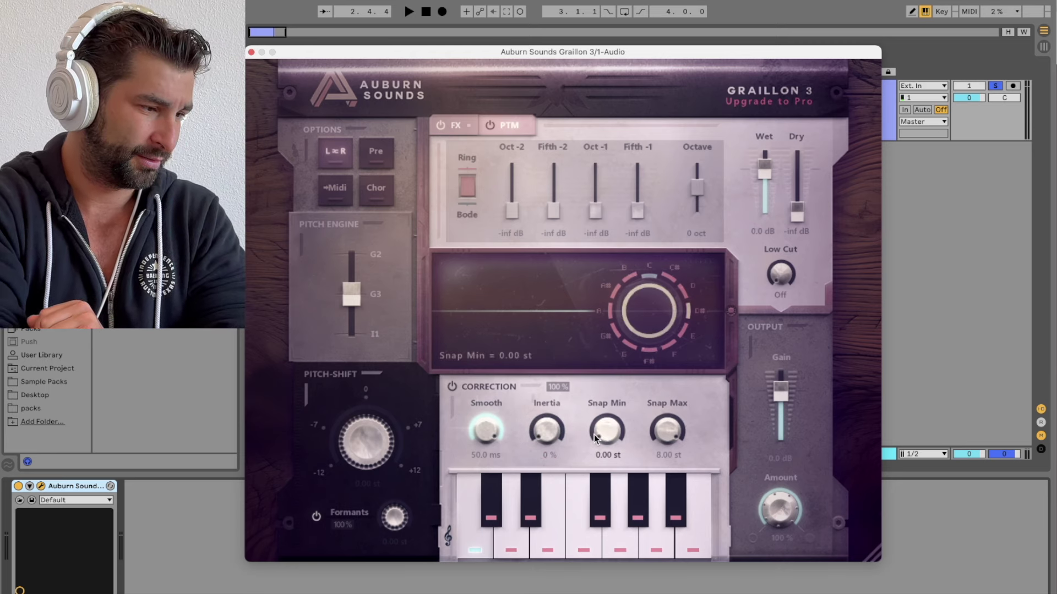
key(space)
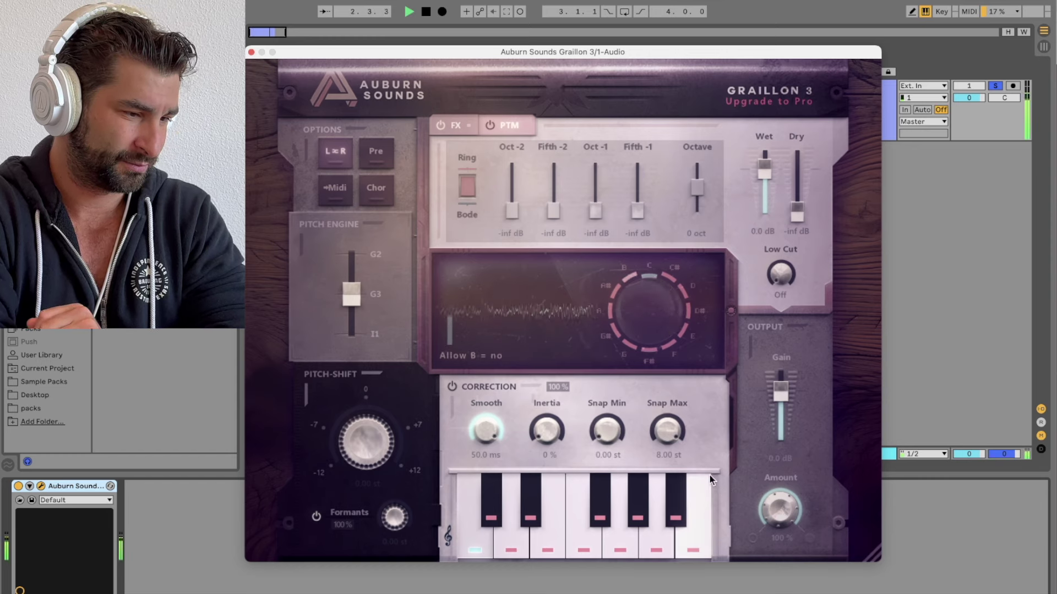
key(space)
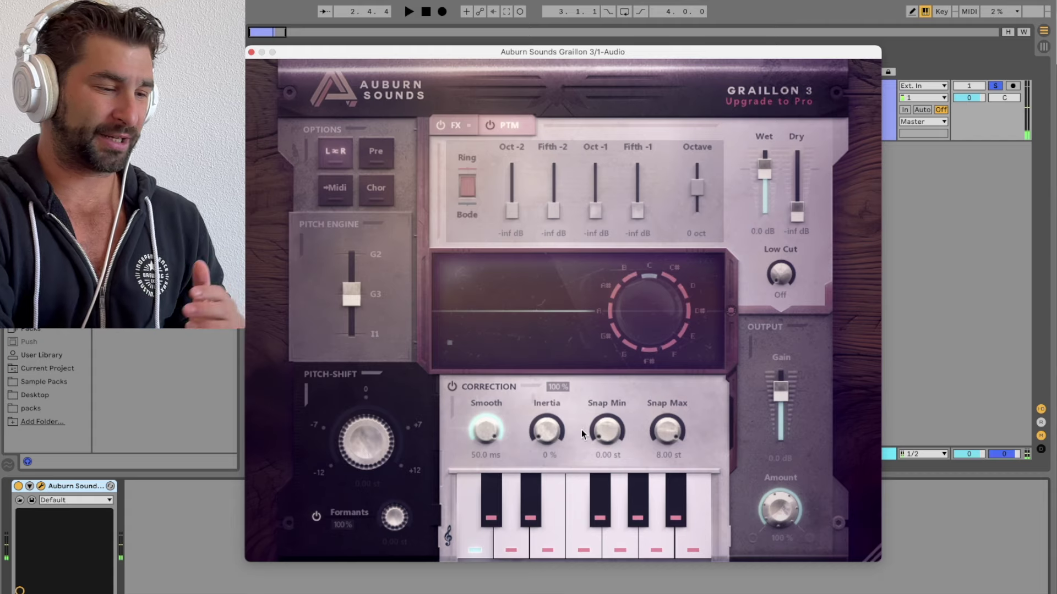
mouse_move(553, 431)
drag(553, 430, 547, 425)
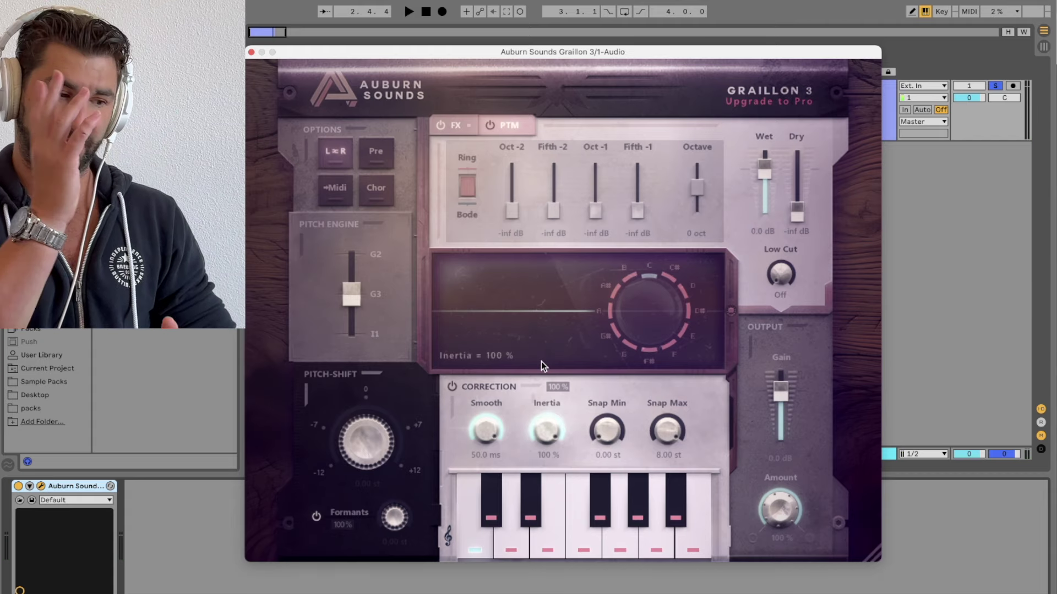
Step: Allow E and G, set Smooth to 3.1 ms, audition the vocal, then allow C#
click(540, 543)
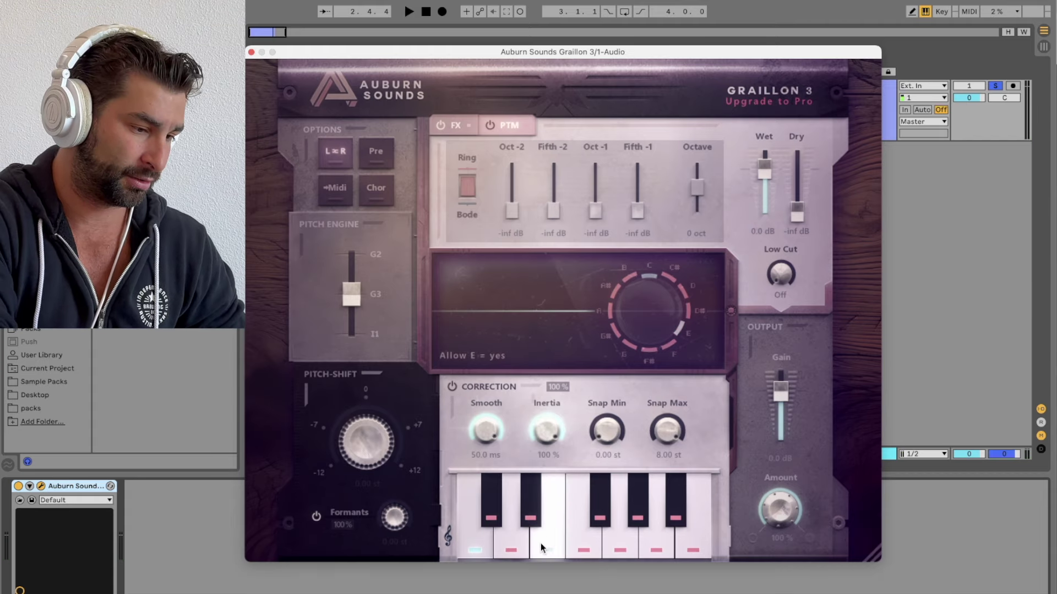
click(605, 537)
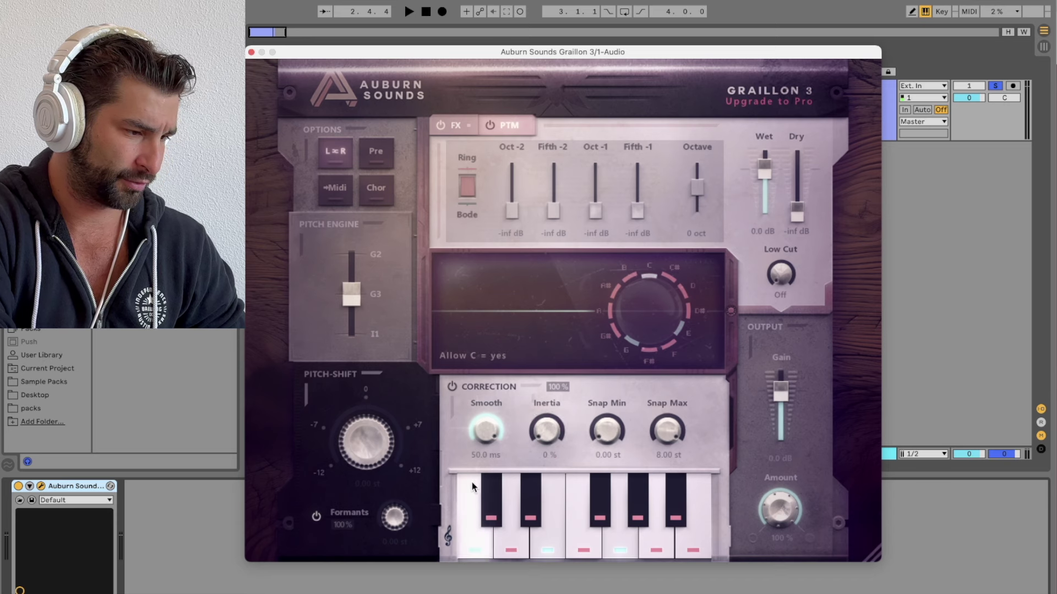
drag(486, 431, 447, 562)
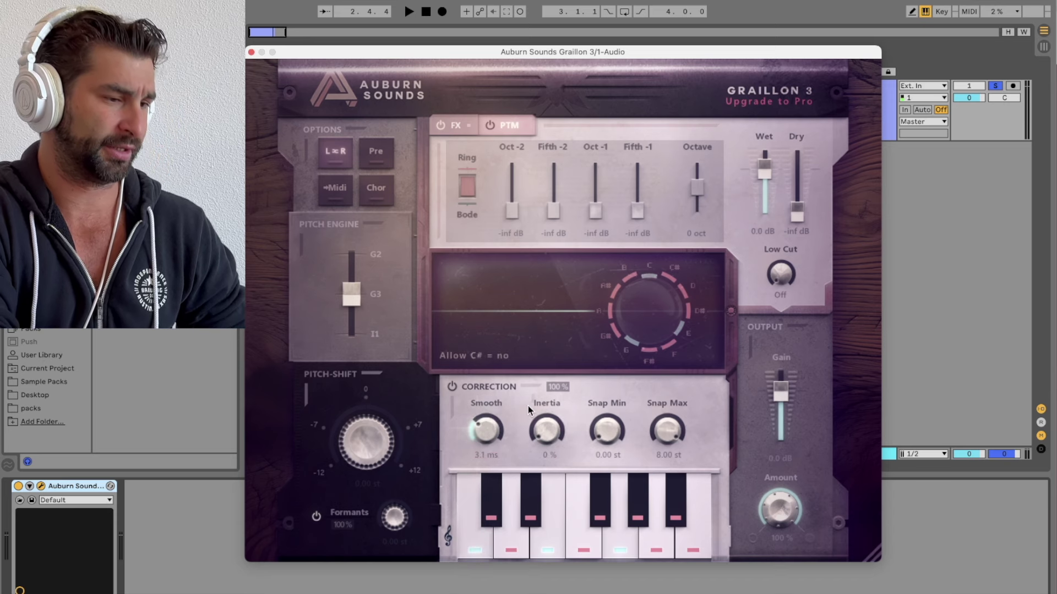
key(space)
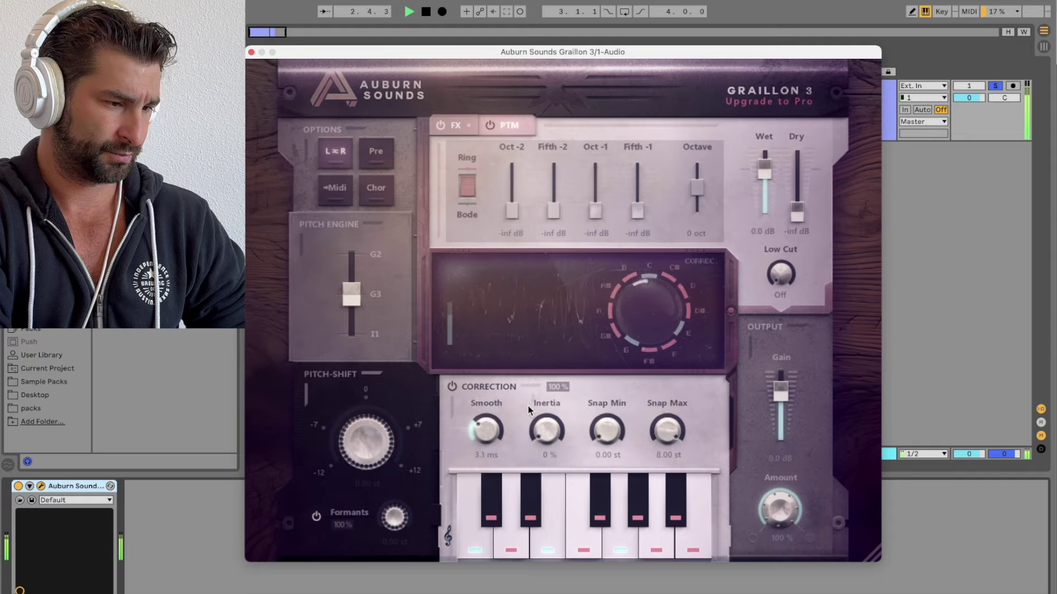
key(space)
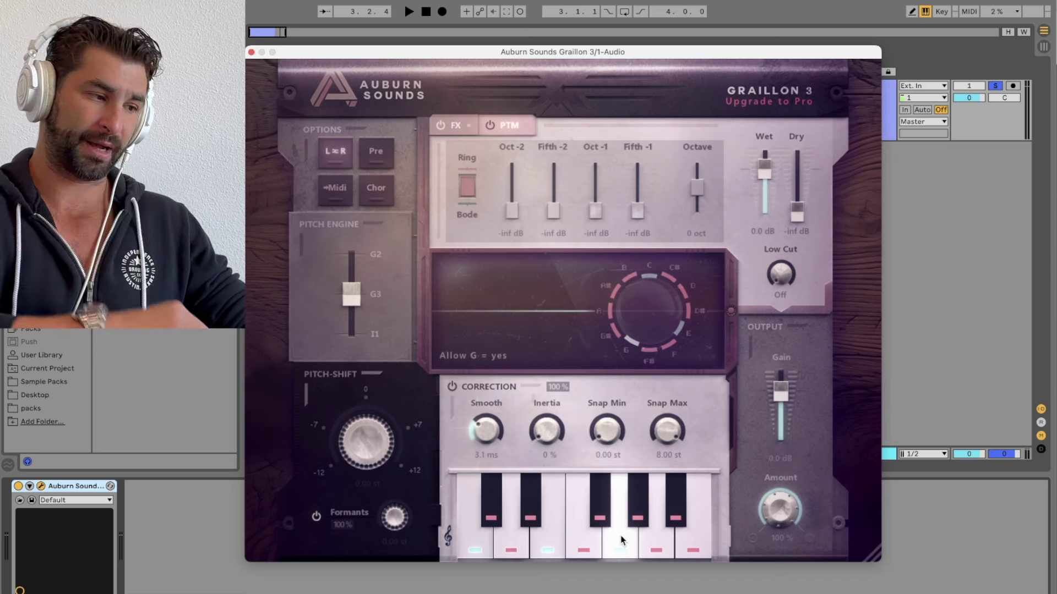
click(509, 542)
Step: Re-allow D, D#, F, F#, G#, A# and B, and switch the pitch engine to Inner1
click(492, 513)
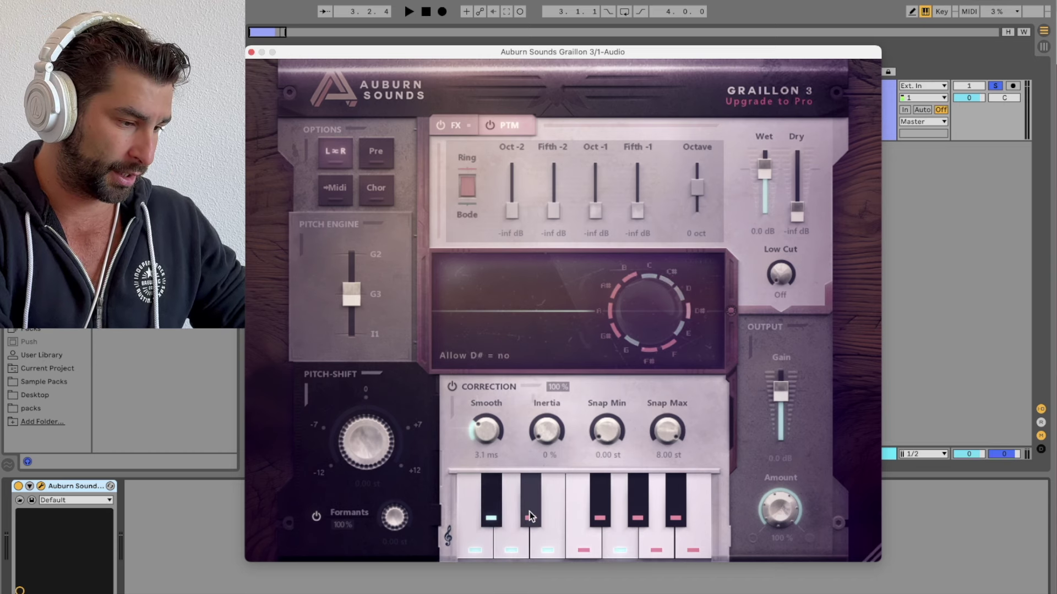
click(529, 511)
click(577, 537)
click(593, 514)
click(632, 507)
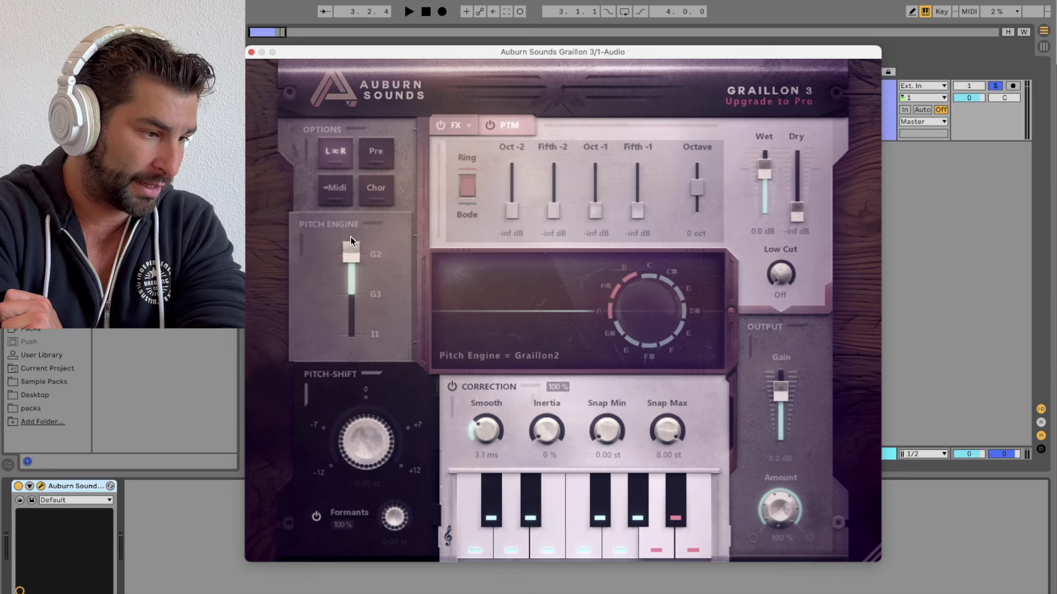
drag(350, 241, 345, 352)
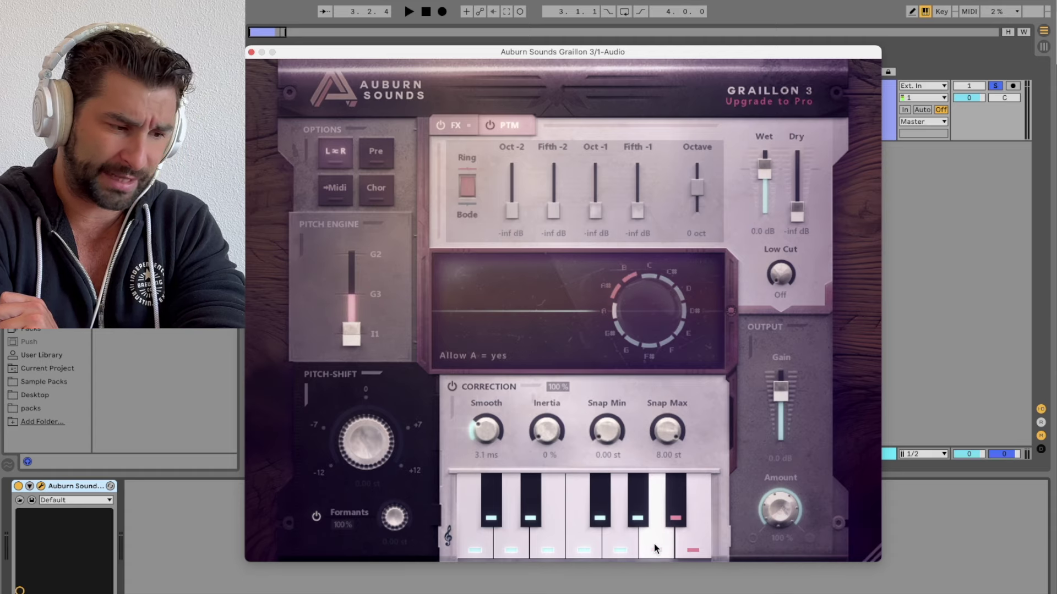
click(676, 504)
click(699, 553)
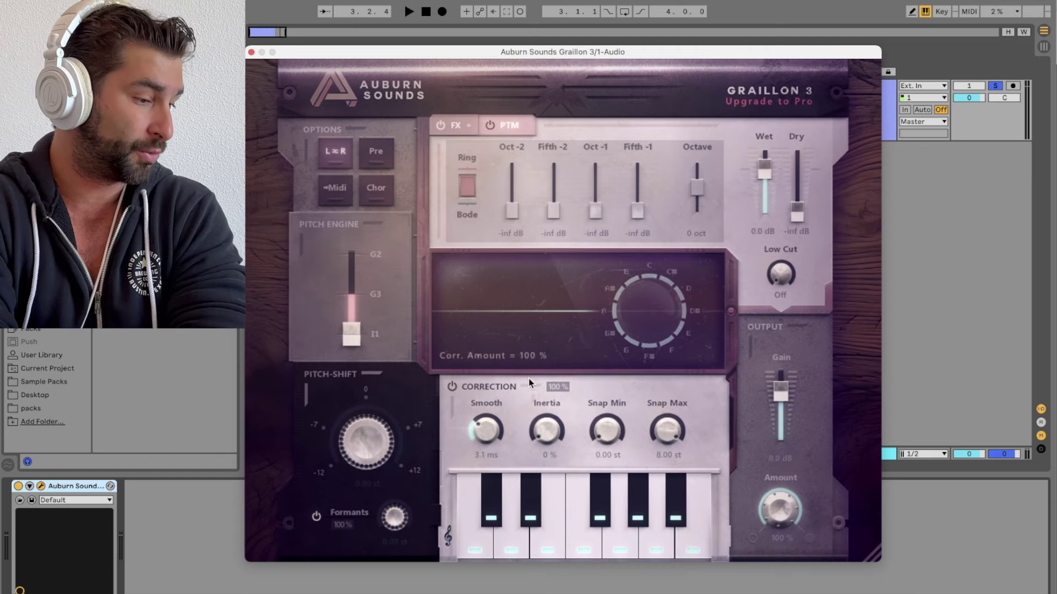
Step: Play the vocal with Pitch-Shift at 9.86 st on the Graillon3 engine
key(space)
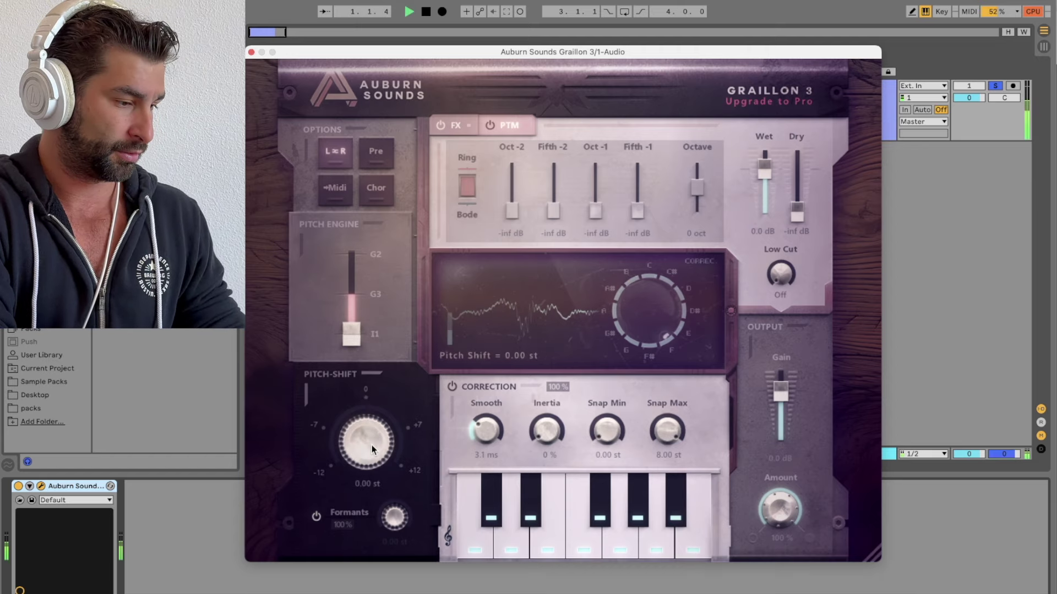
drag(372, 445, 368, 376)
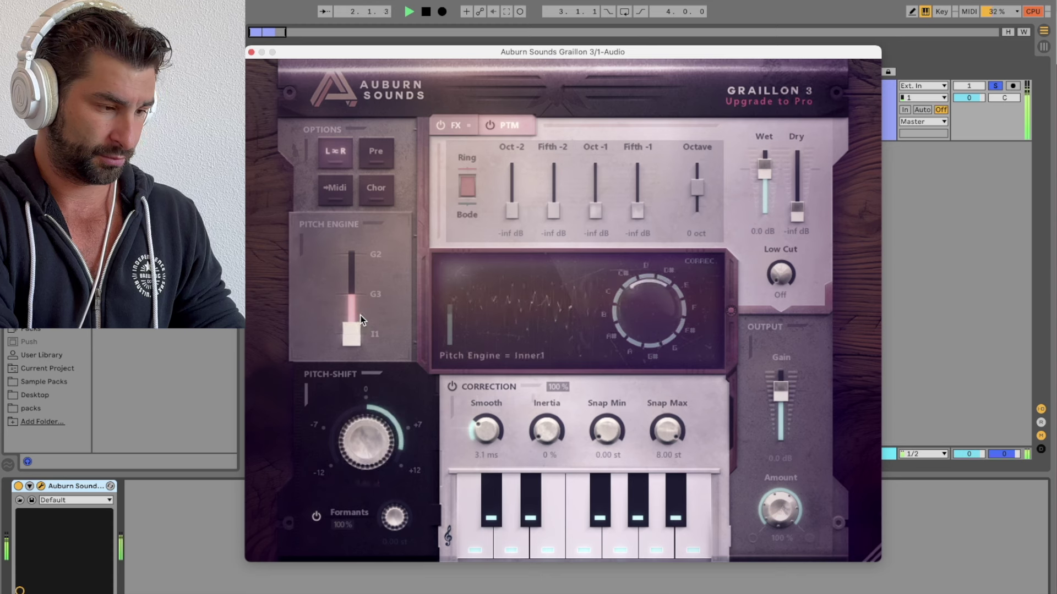
drag(347, 332, 350, 297)
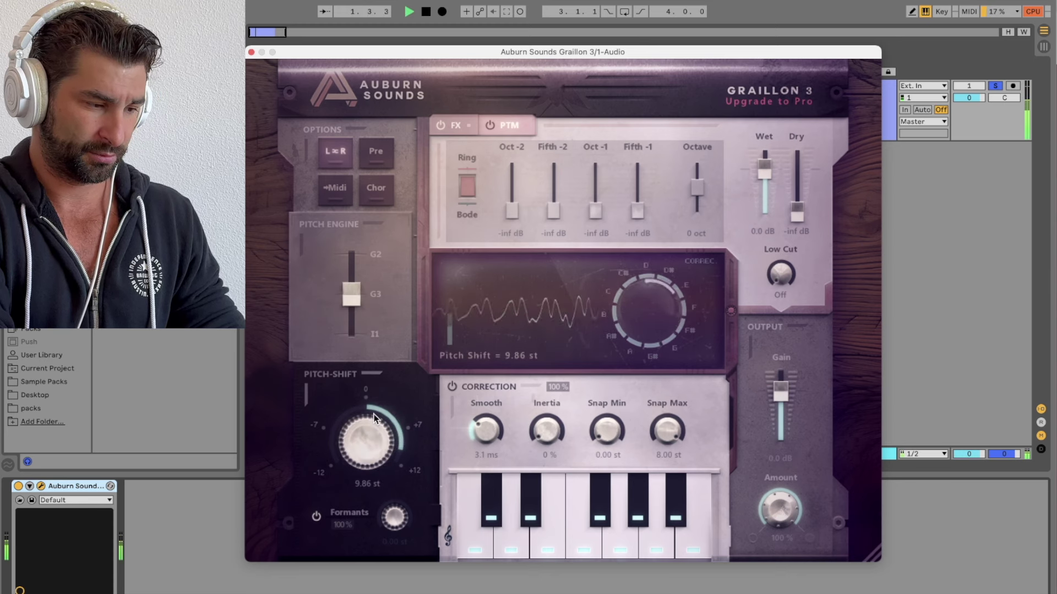
key(space)
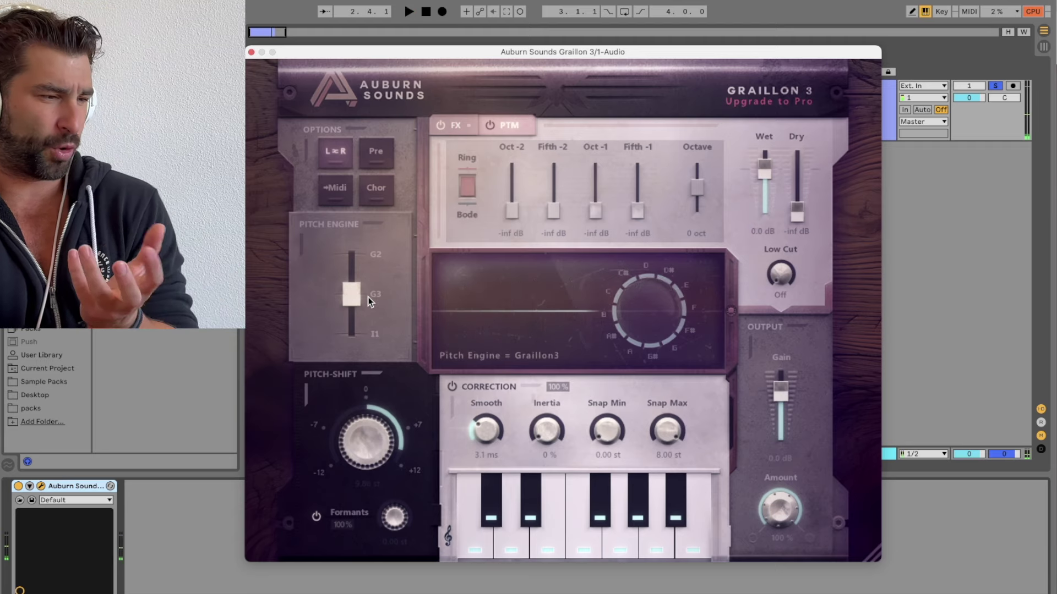
Step: Compare the Inner1 and Graillon2 engines, ending on Graillon2 with pitch shift lowered
drag(358, 296, 351, 357)
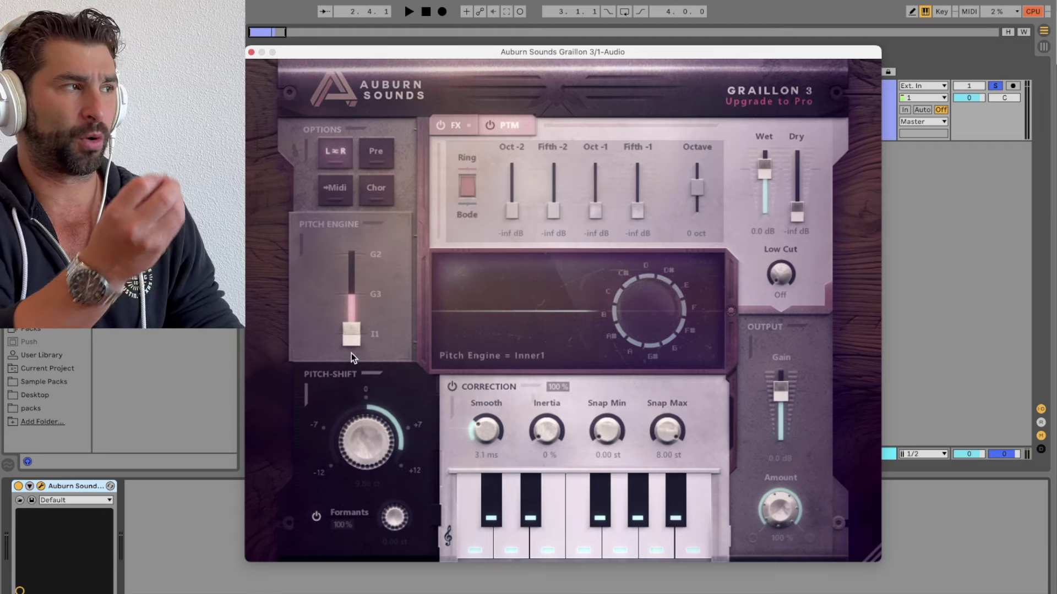
key(space)
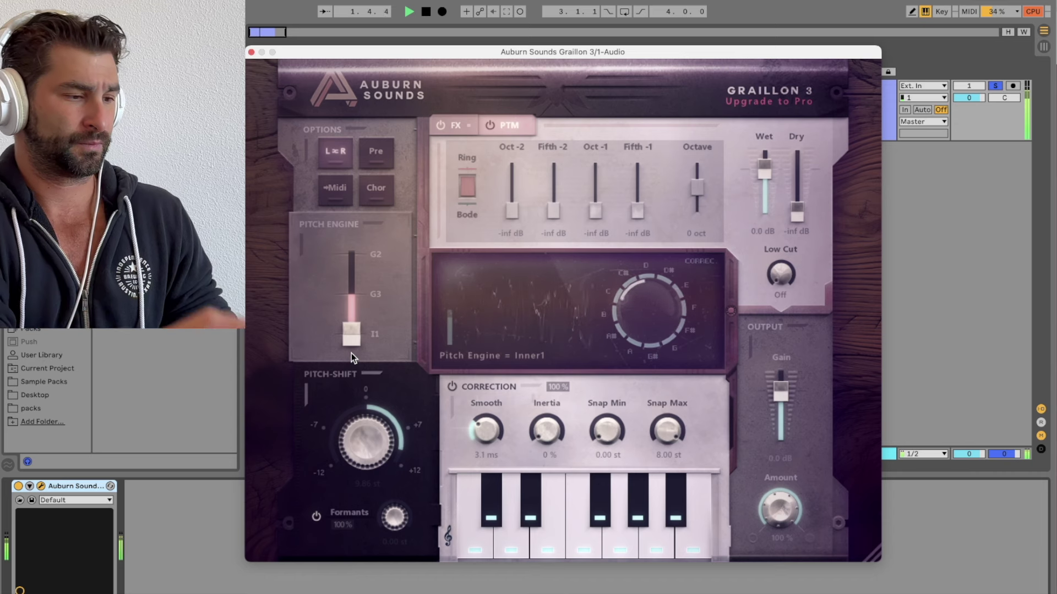
key(space)
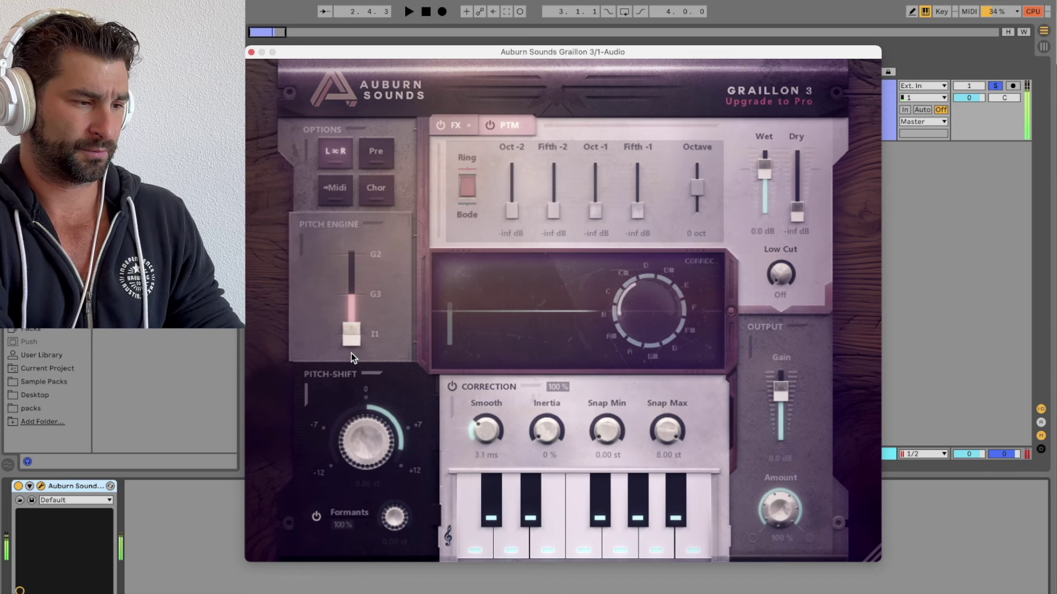
drag(359, 332, 359, 236)
key(space)
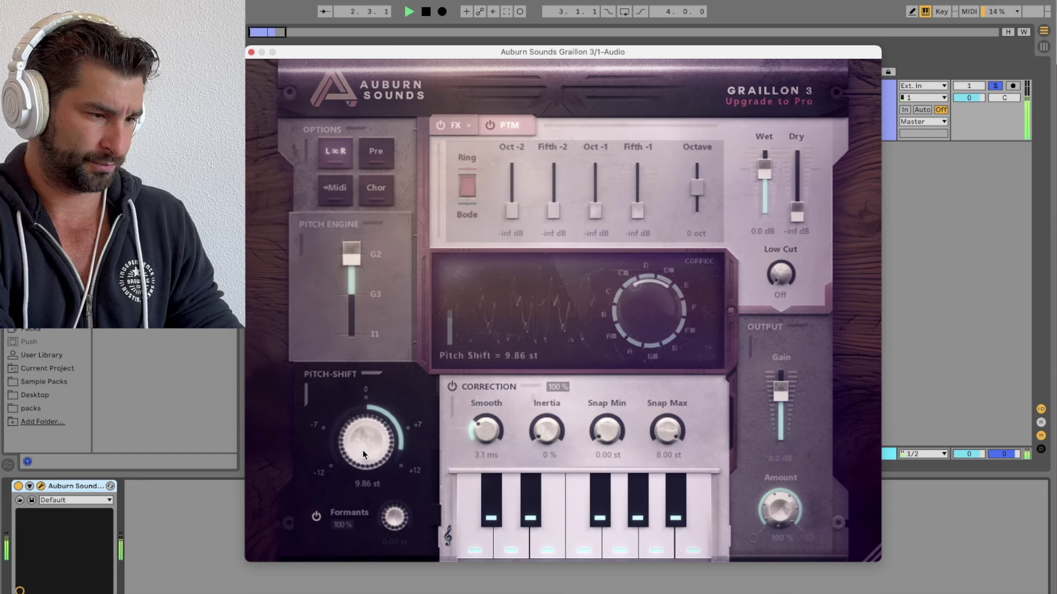
mouse_move(364, 455)
mouse_down()
mouse_move(366, 433)
mouse_move(363, 456)
mouse_up()
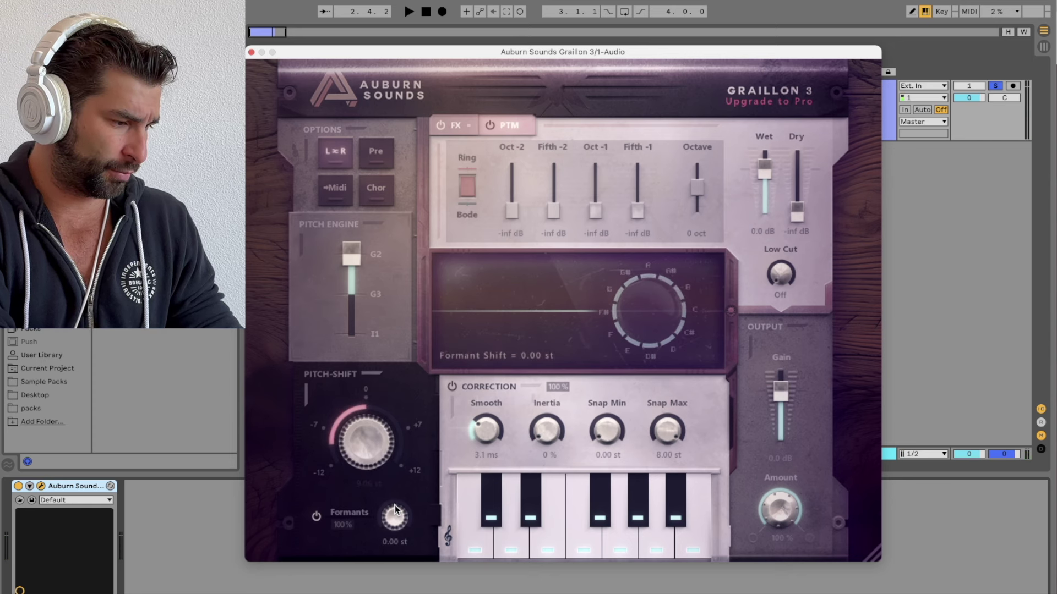
Step: Try formant shifts of 12 and about 2 semitones and drop the pitch about 5 semitones while listening
drag(395, 505, 400, 297)
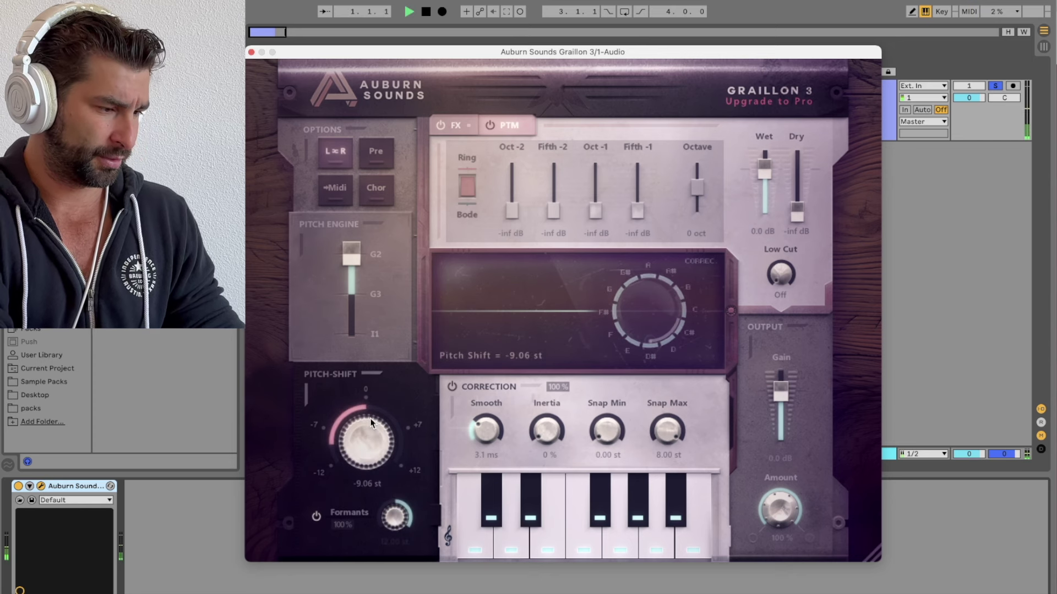
drag(395, 517, 389, 539)
key(space)
drag(355, 415, 359, 388)
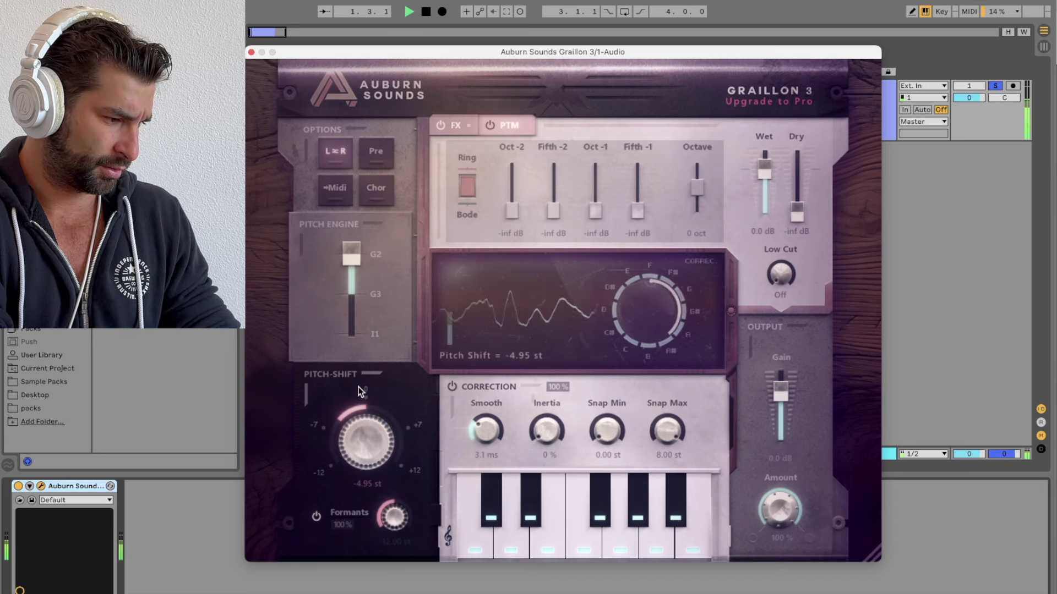
key(space)
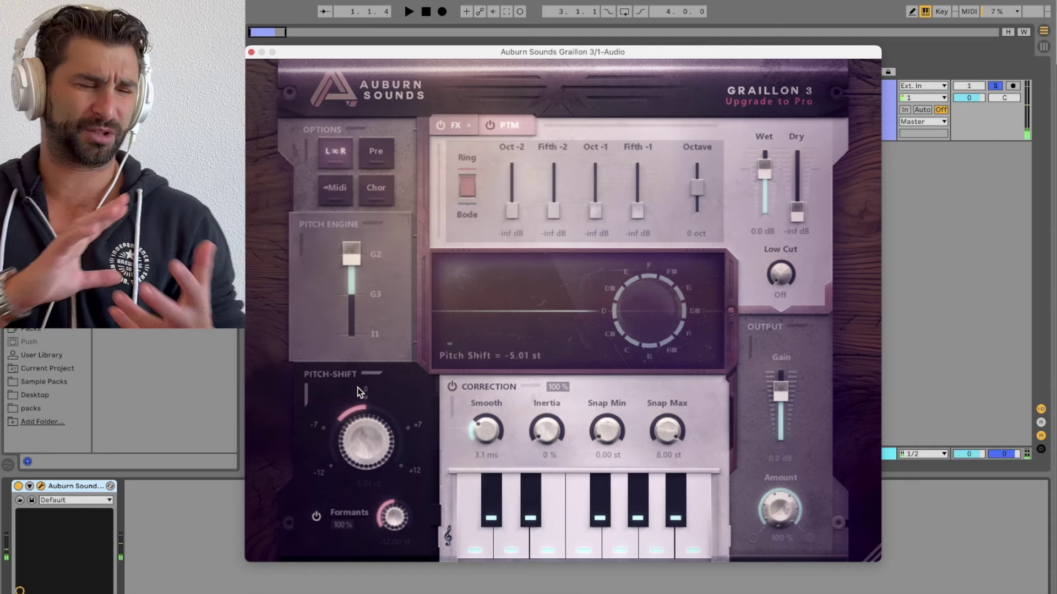
key(space)
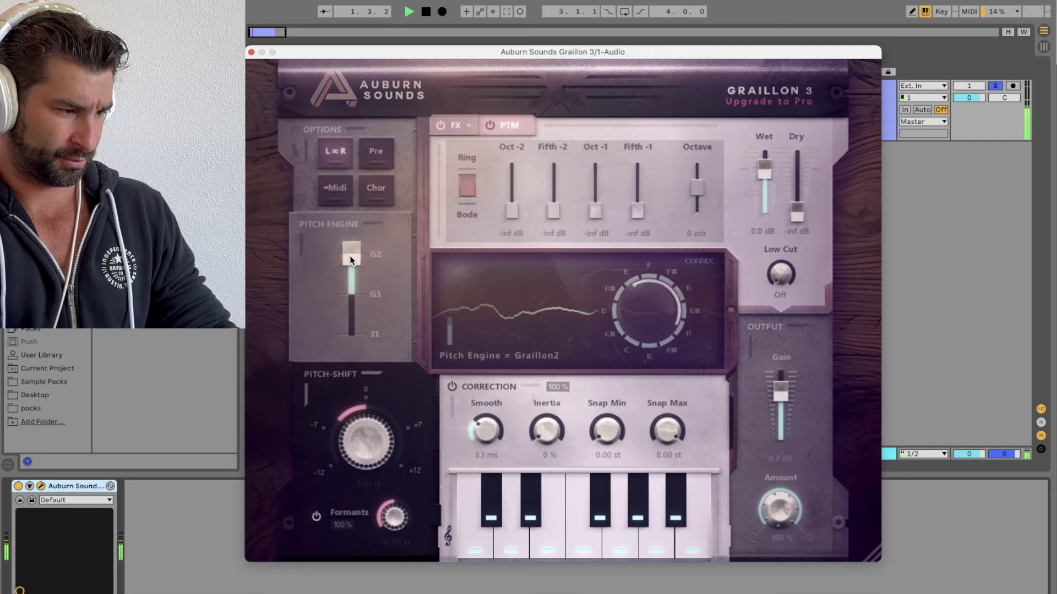
Step: Switch the pitch engine to Graillon3 and settle the formant shift at -3.45 st
drag(349, 256, 348, 378)
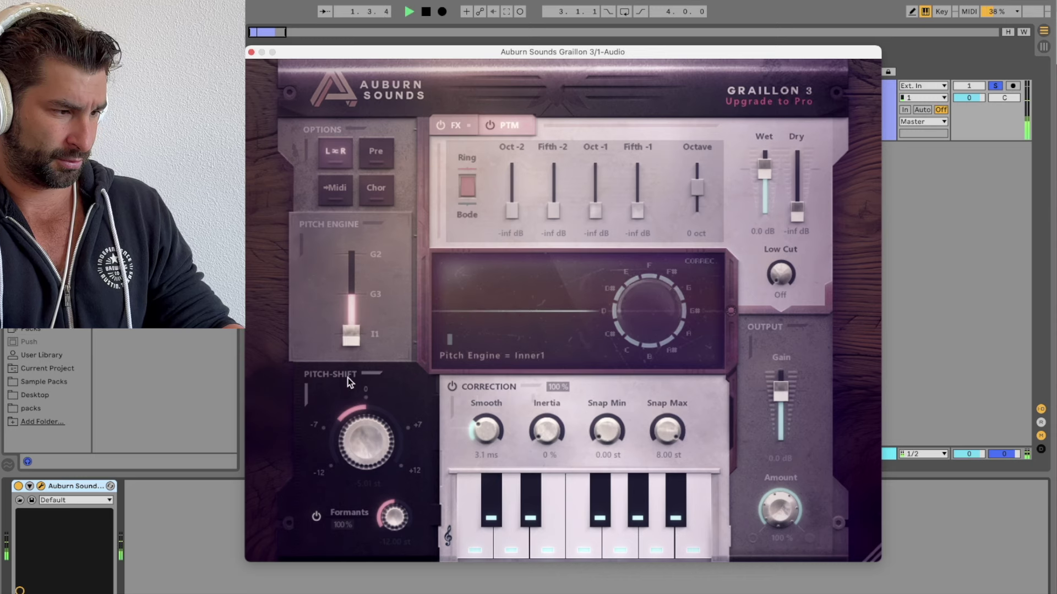
drag(410, 536, 395, 479)
key(space)
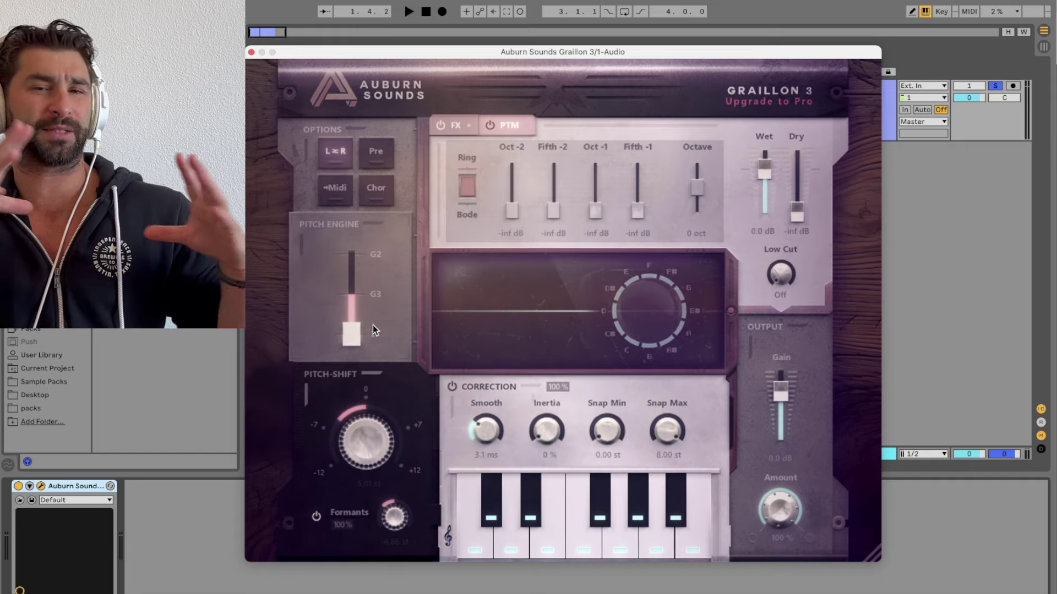
key(space)
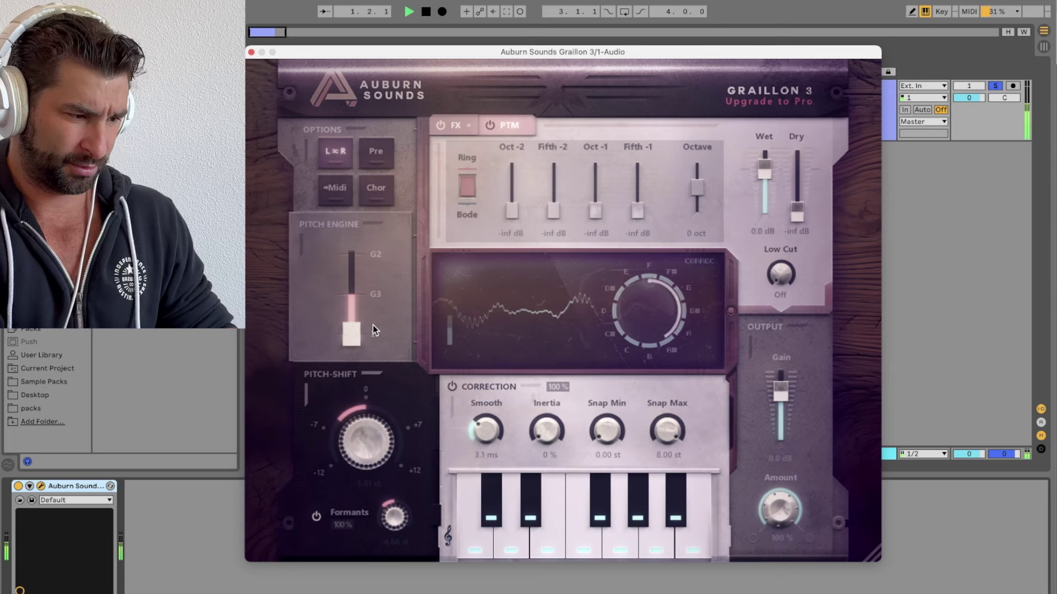
drag(388, 517, 388, 506)
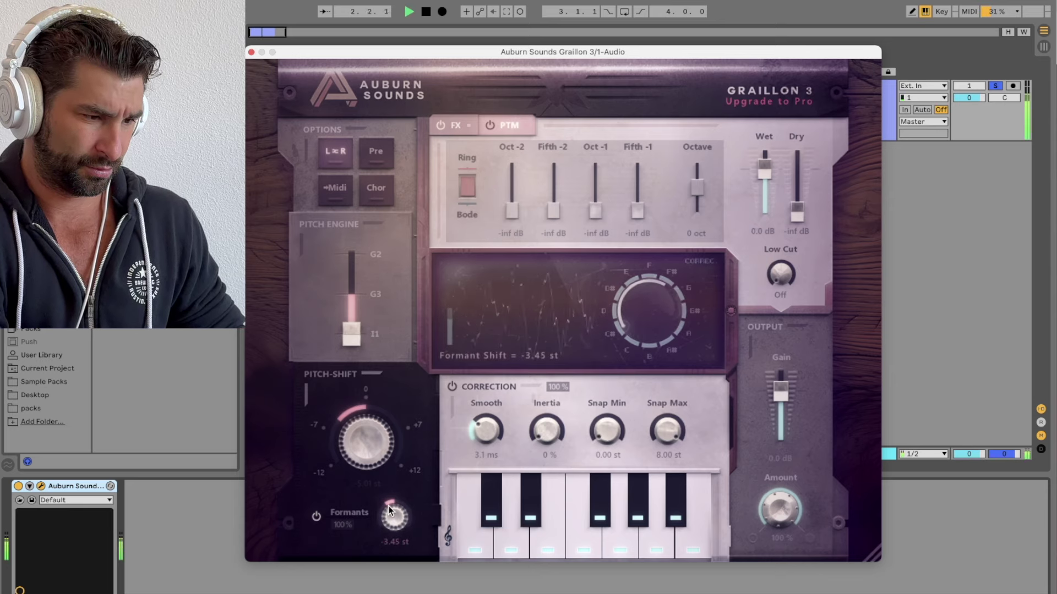
key(space)
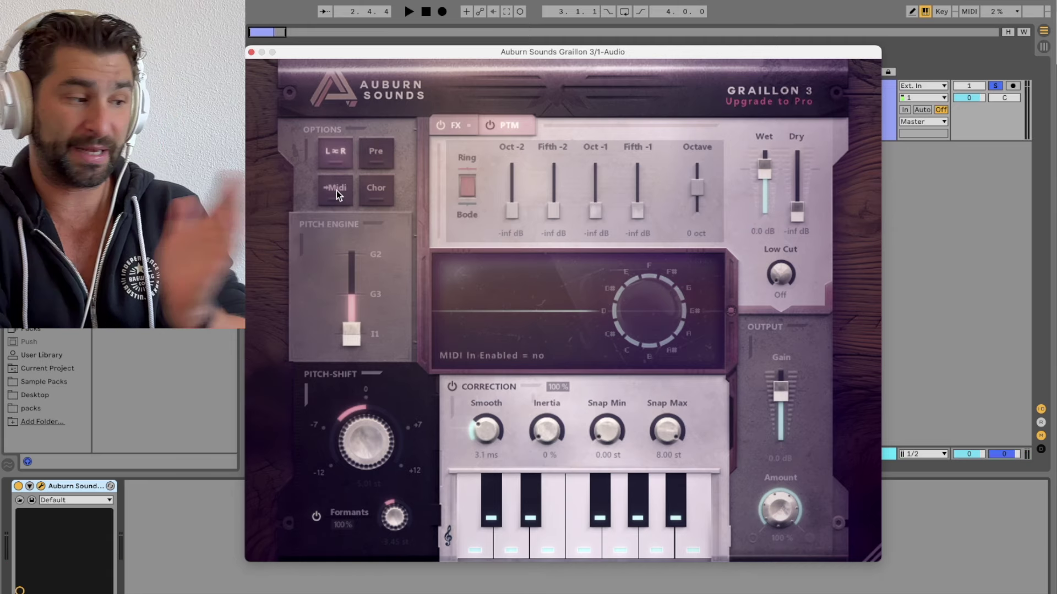
Step: Turn on the chorus and reset the pitch shift to 0.00 st
click(374, 197)
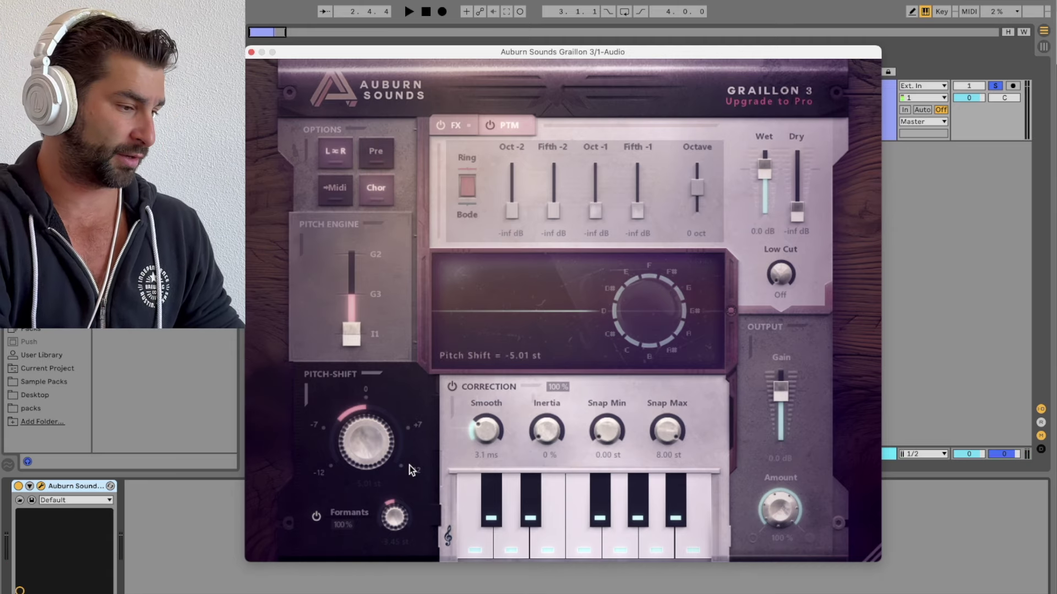
double_click(372, 448)
key(space)
Step: Push formants to 12.00 st and switch the pitch engine to G2, then play
drag(391, 484, 385, 416)
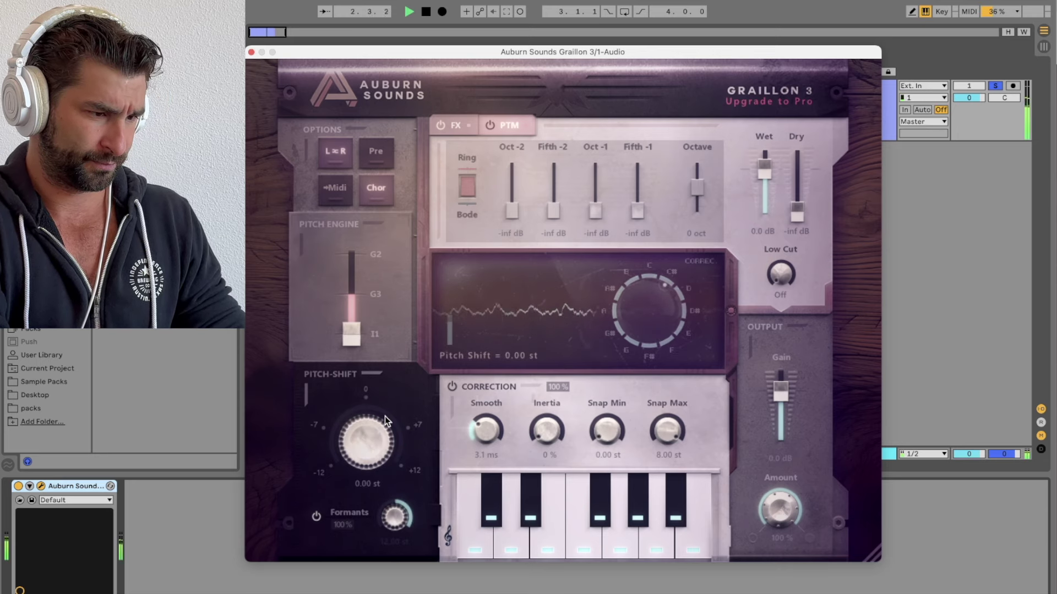
drag(363, 334, 357, 289)
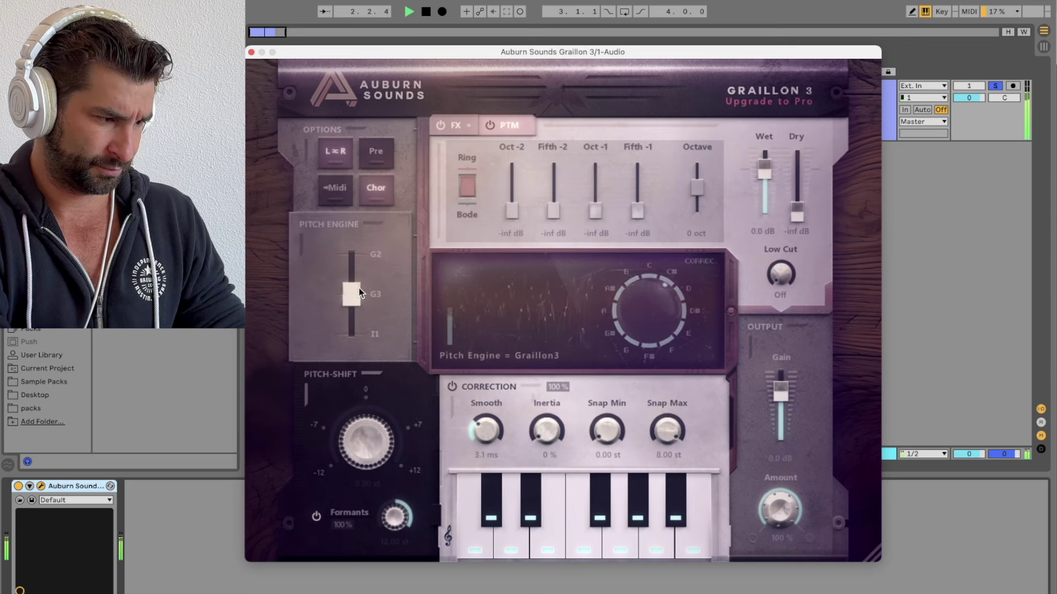
drag(351, 295, 358, 247)
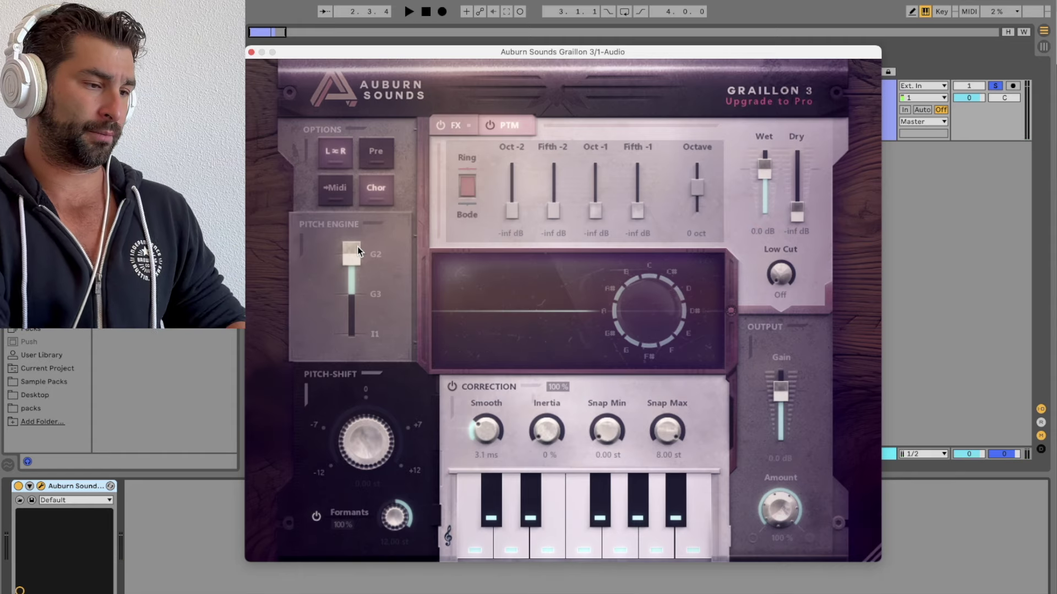
key(space)
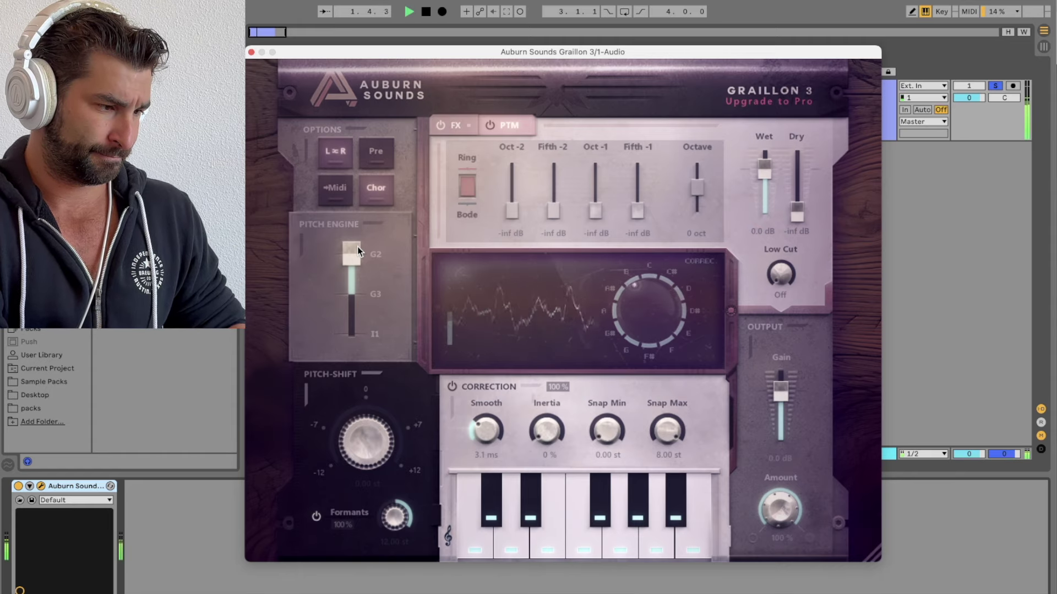
Step: Stop playback and return the pitch engine to G3
key(space)
drag(358, 246, 356, 298)
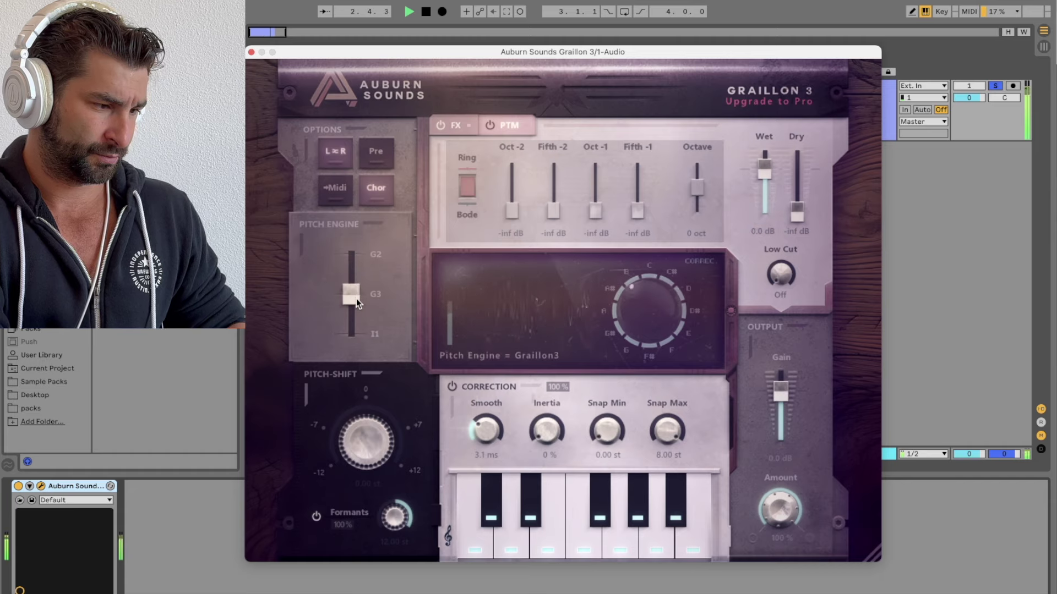
click(452, 124)
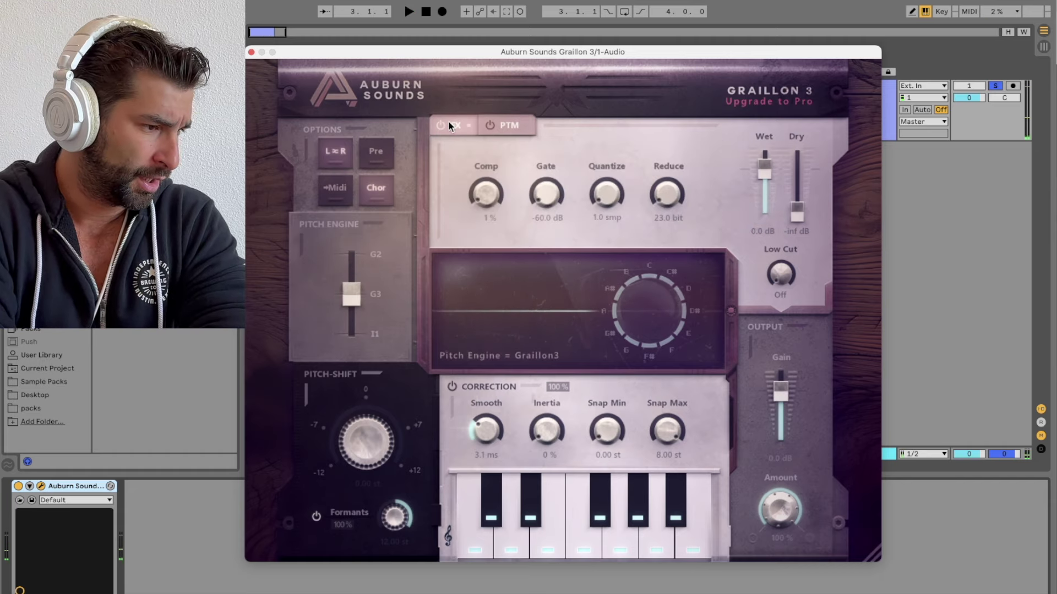
Step: In the FX section, set Quantize to 2.6 smp and Gate to -10.4 dB while auditioning
mouse_move(501, 195)
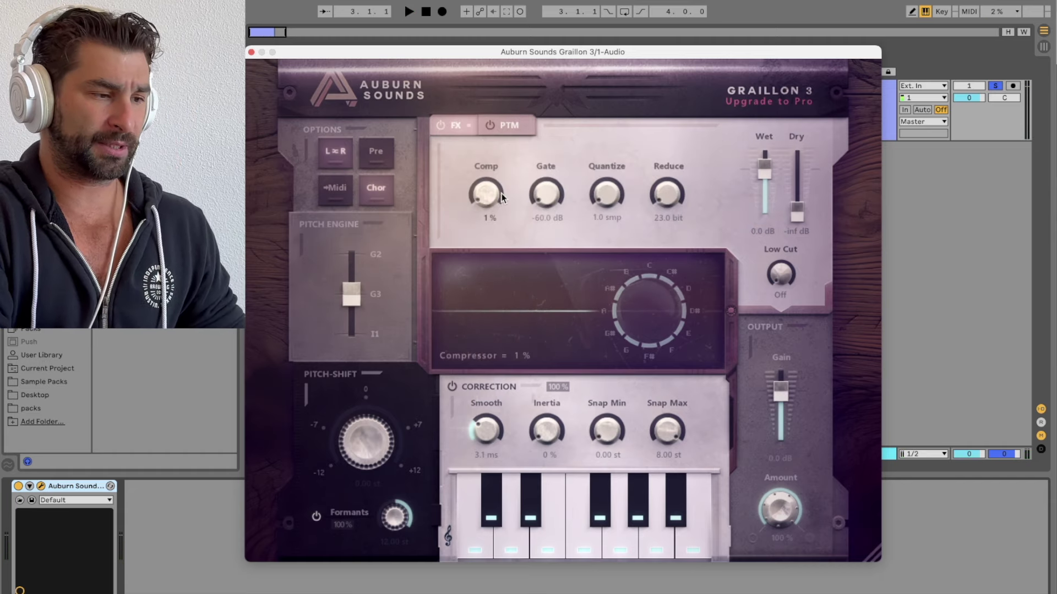
mouse_move(613, 196)
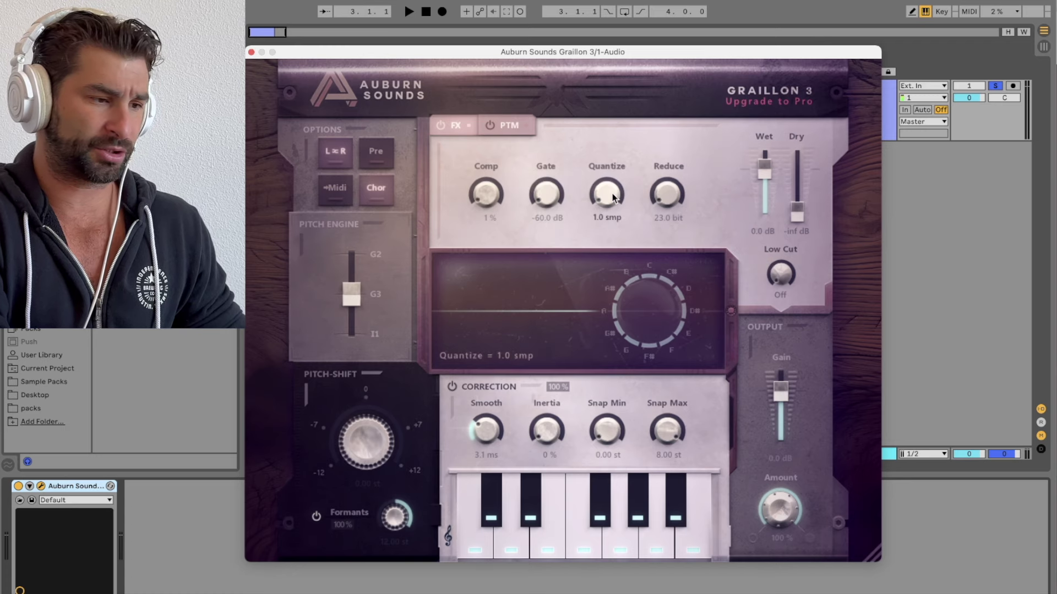
key(space)
drag(613, 196, 612, 67)
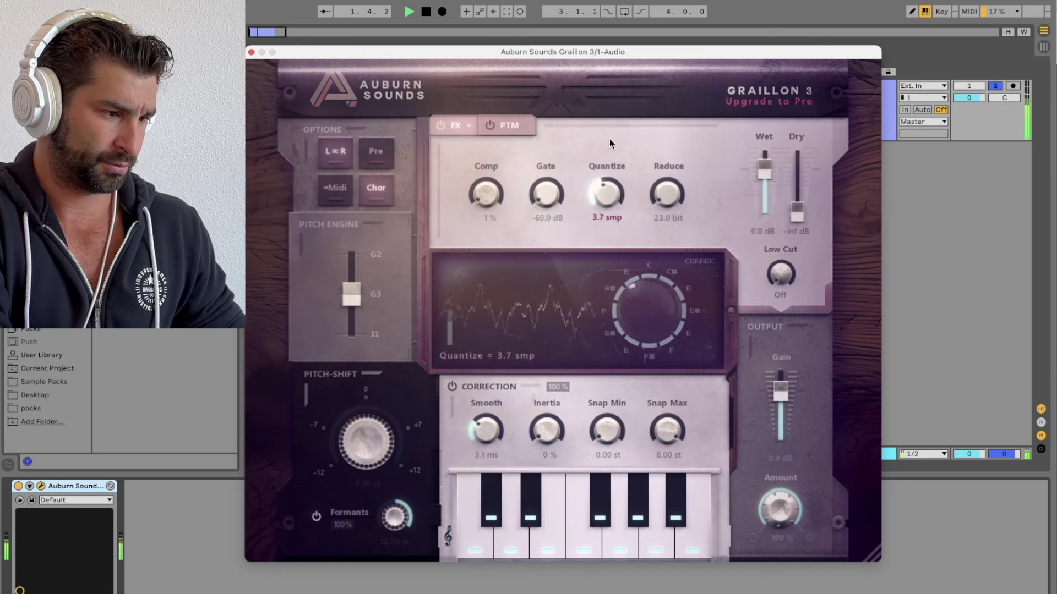
drag(609, 143, 605, 156)
drag(547, 195, 527, 239)
key(space)
key(space)
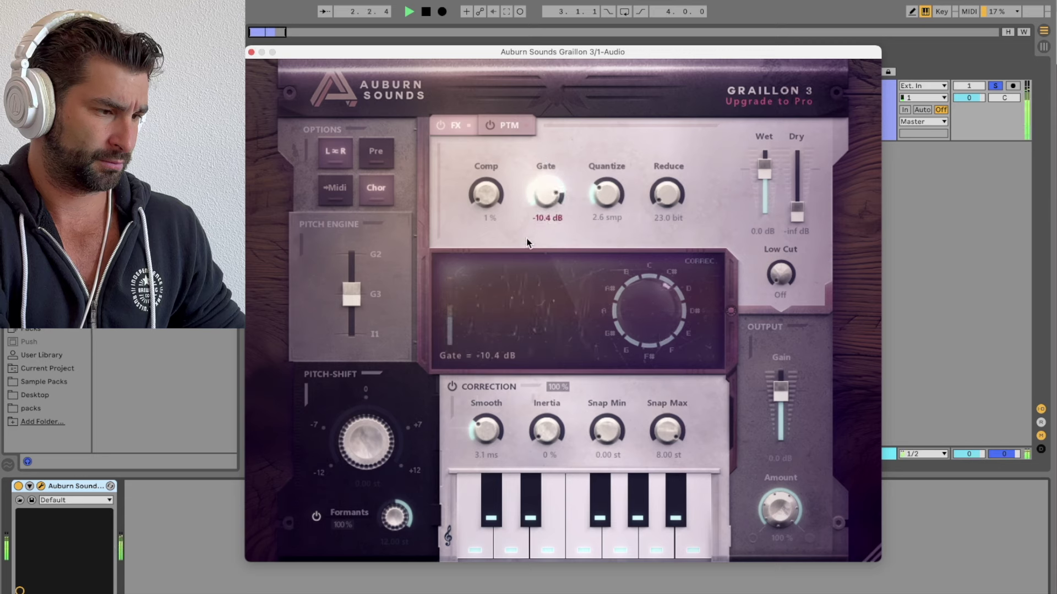
key(space)
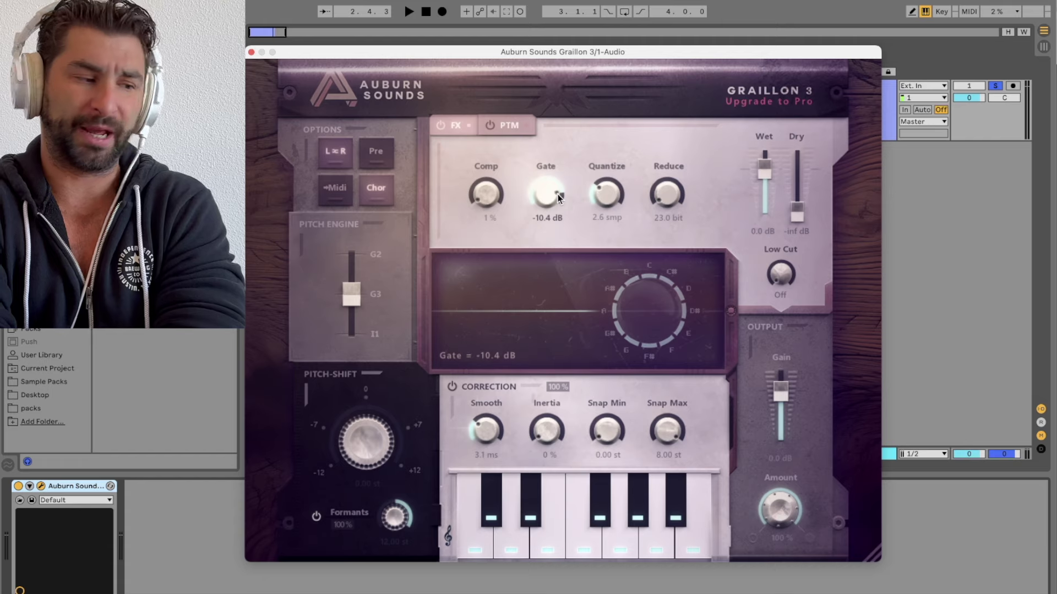
Step: Reset the Gate to -60.0 dB and Quantize to 1.0 smp
drag(558, 197, 519, 215)
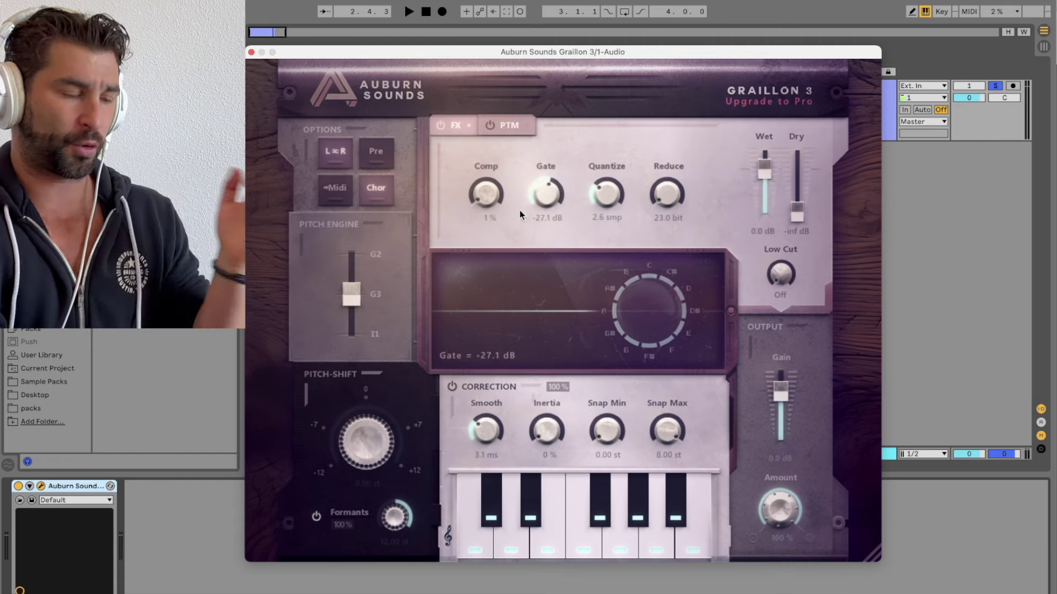
double_click(535, 193)
double_click(602, 194)
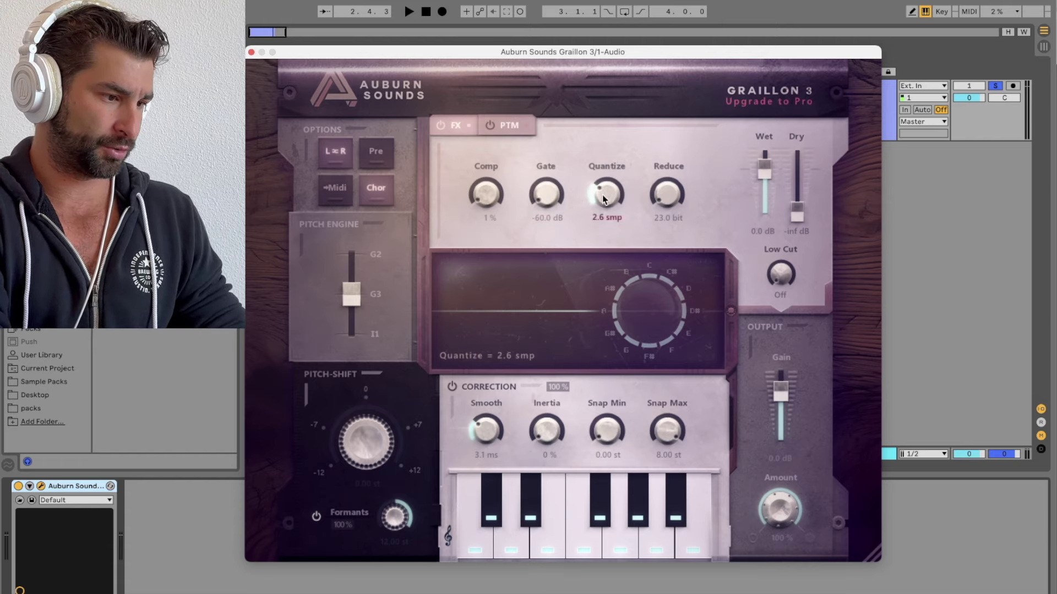
Step: Turn the compressor up to 100 % while playing the clip
key(space)
drag(487, 194, 497, 74)
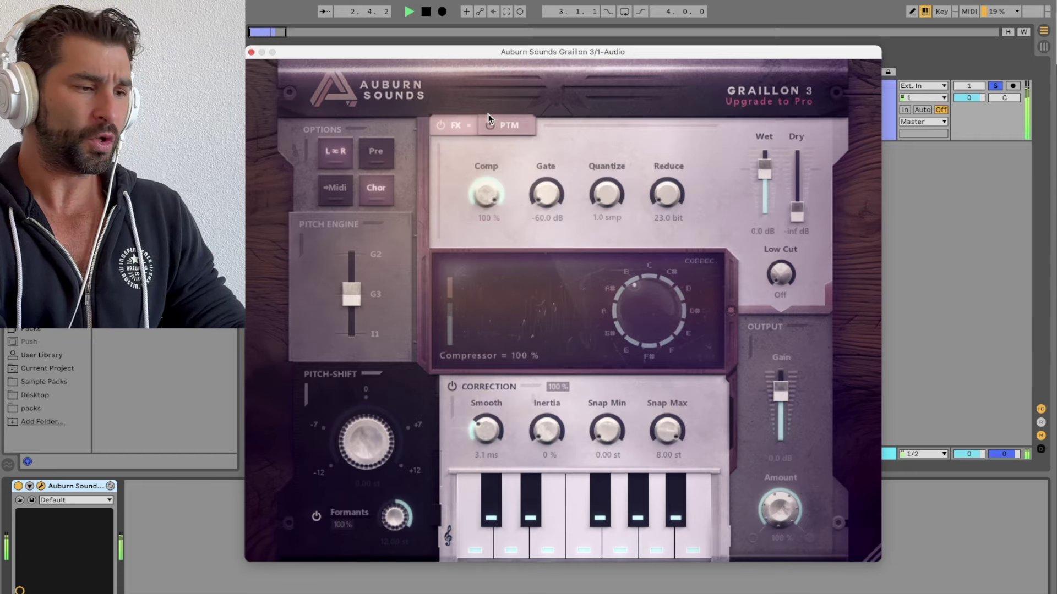
key(space)
Step: List Audio Effects in the browser and move the Graillon window up and right
mouse_move(534, 207)
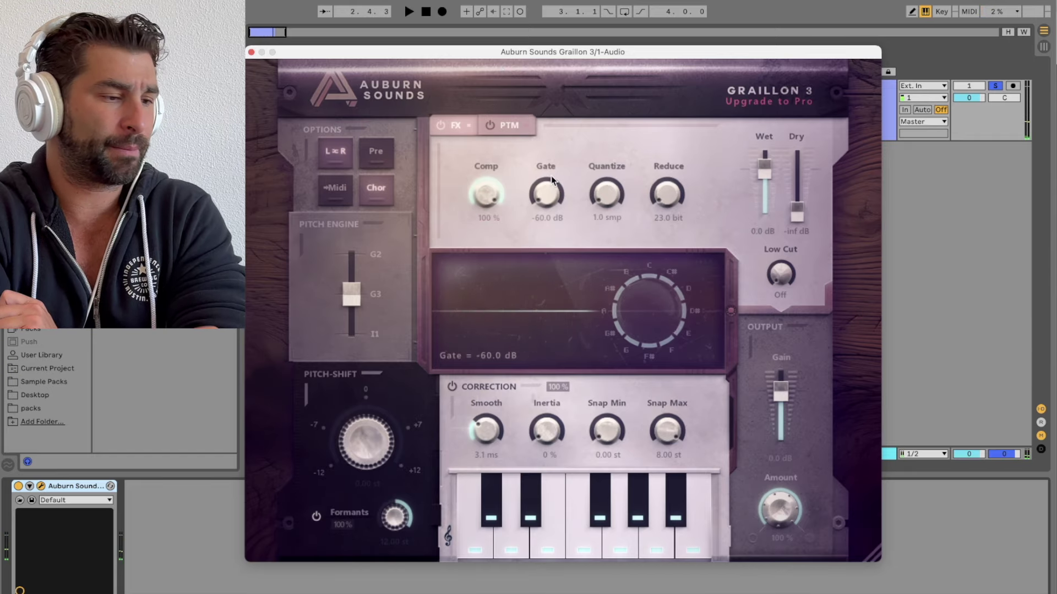
click(38, 234)
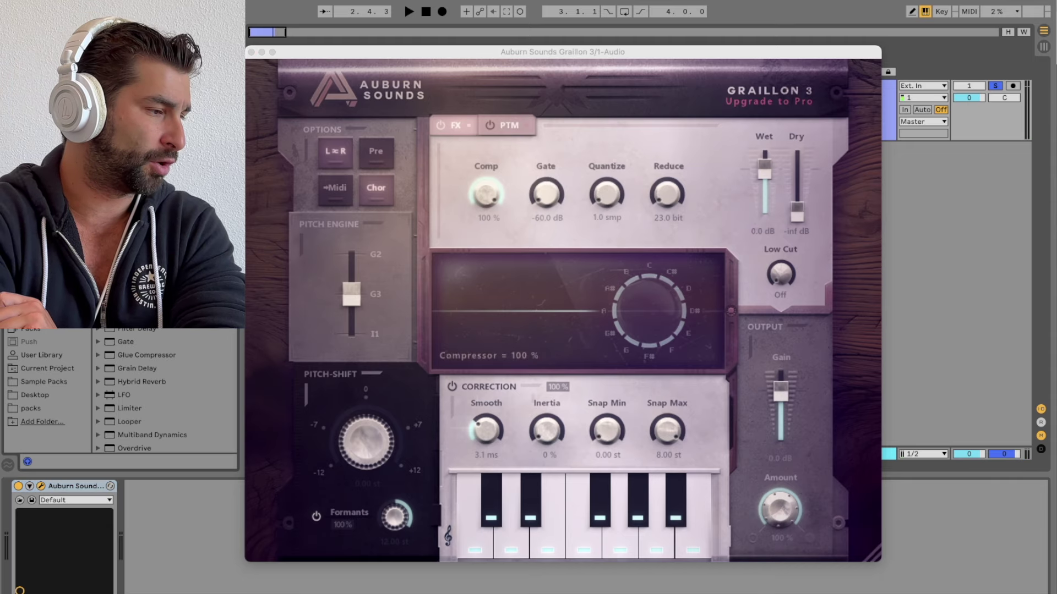
drag(421, 54, 512, 33)
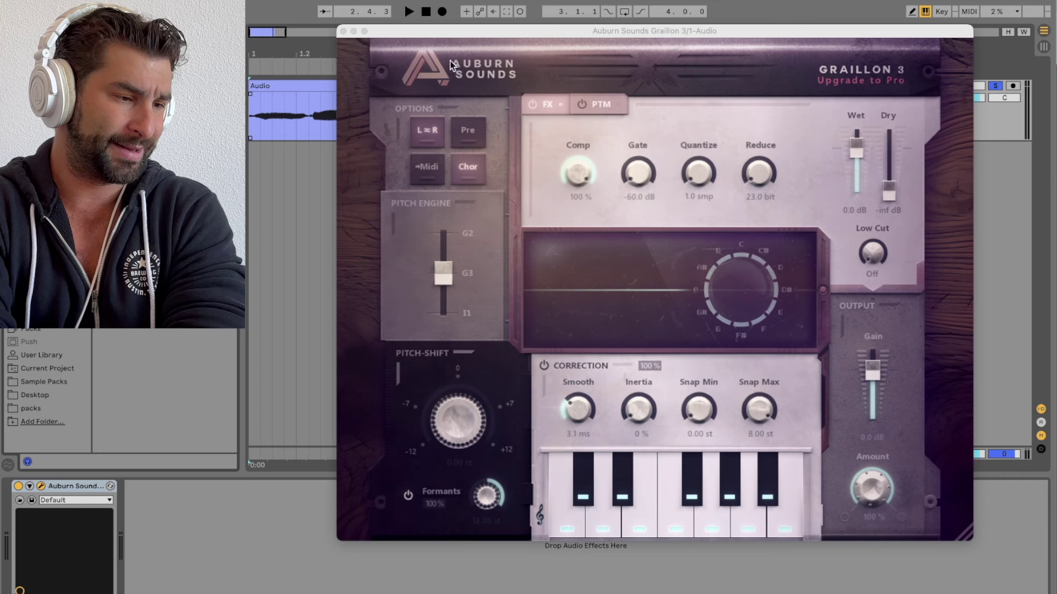
drag(579, 34, 505, 50)
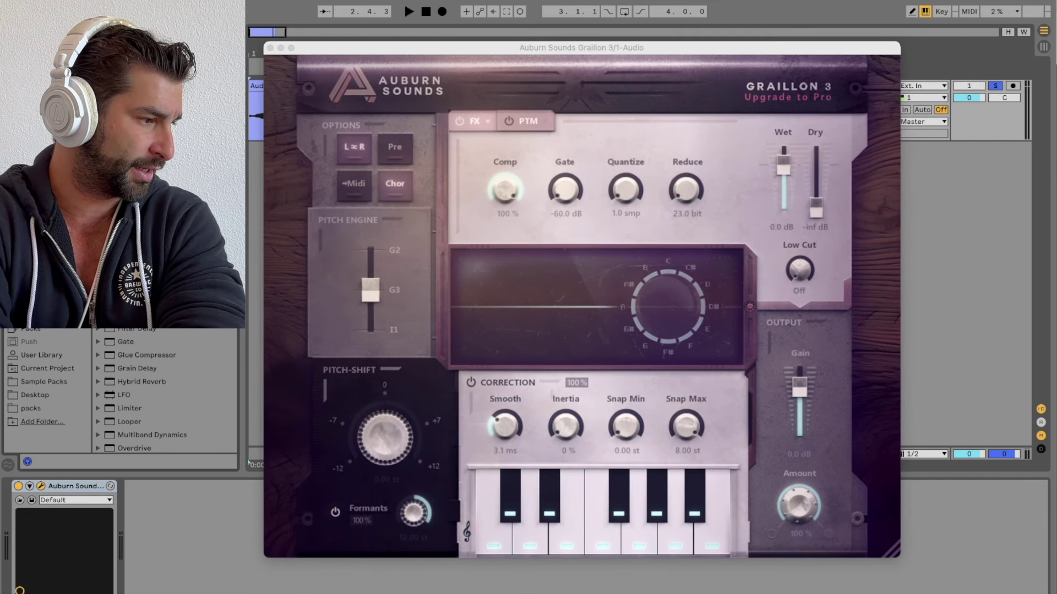
double_click(146, 343)
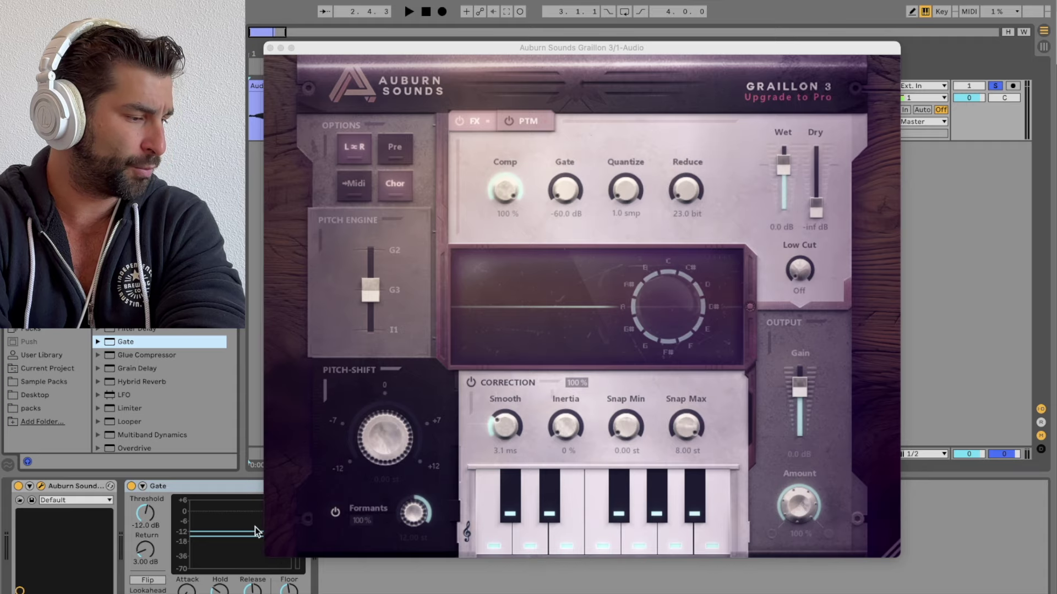
mouse_move(562, 197)
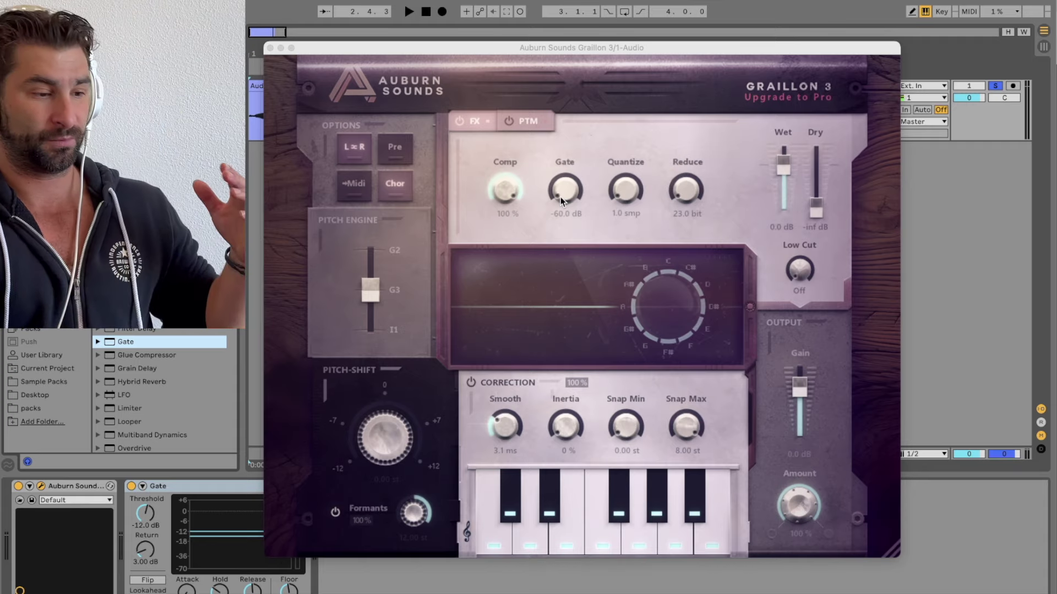
click(206, 487)
key(Delete)
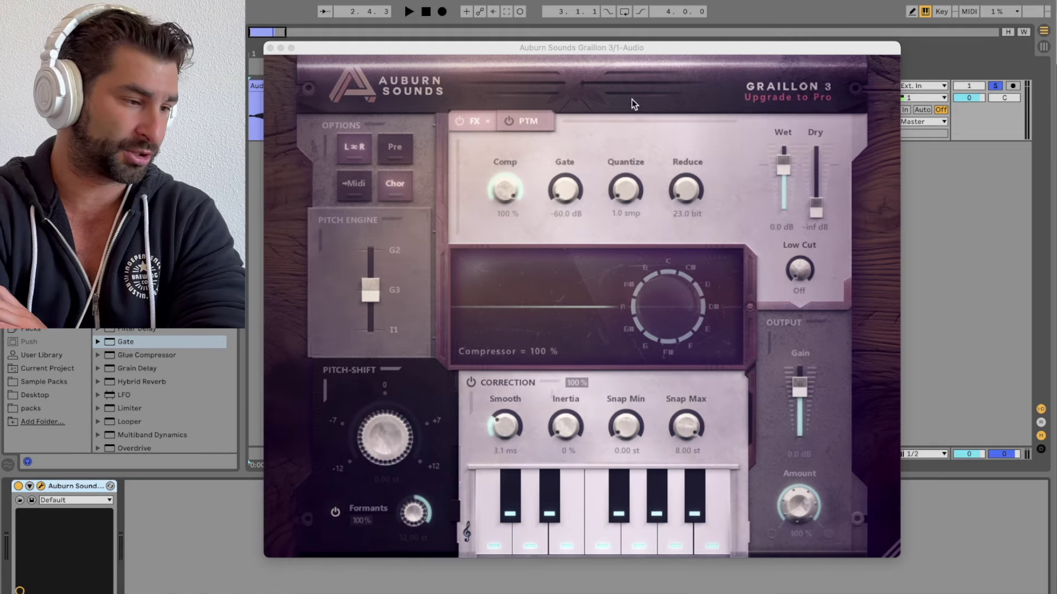
Step: Reset Graillon's formant shift to 0.00 st and restart playback
drag(602, 47, 584, 54)
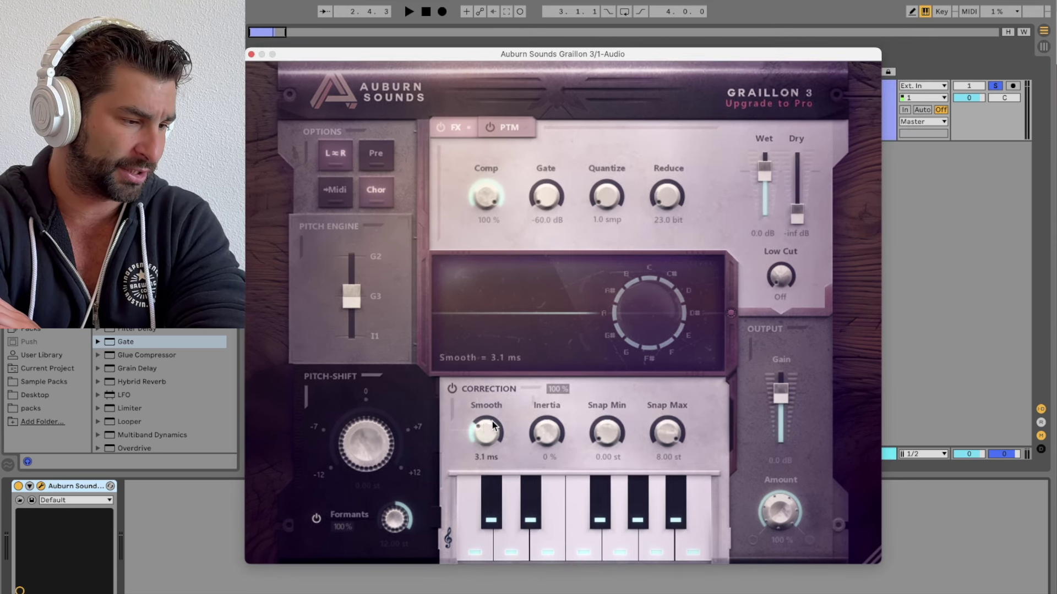
mouse_move(557, 426)
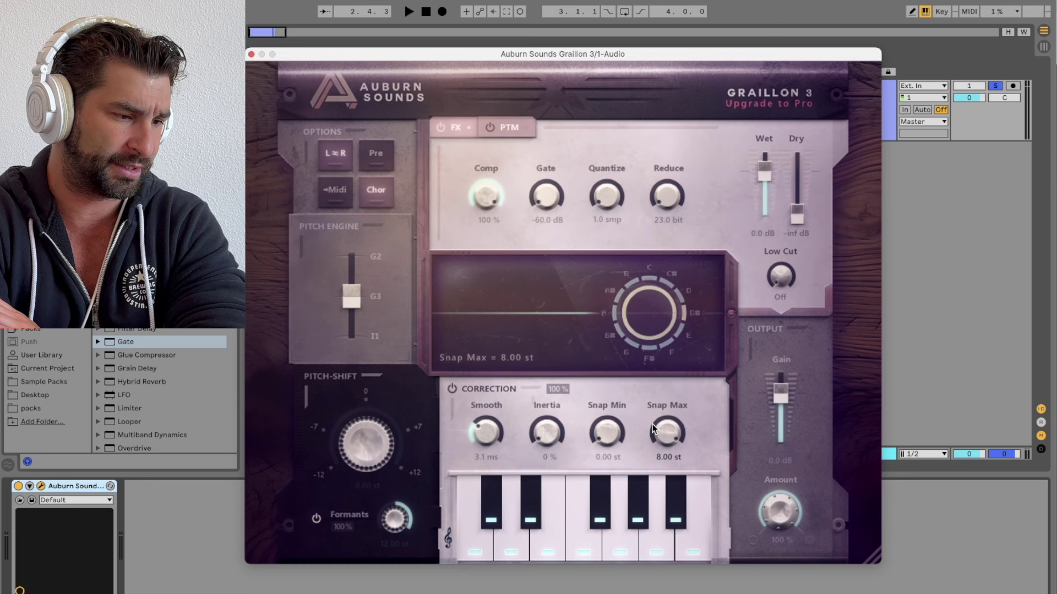
mouse_move(620, 418)
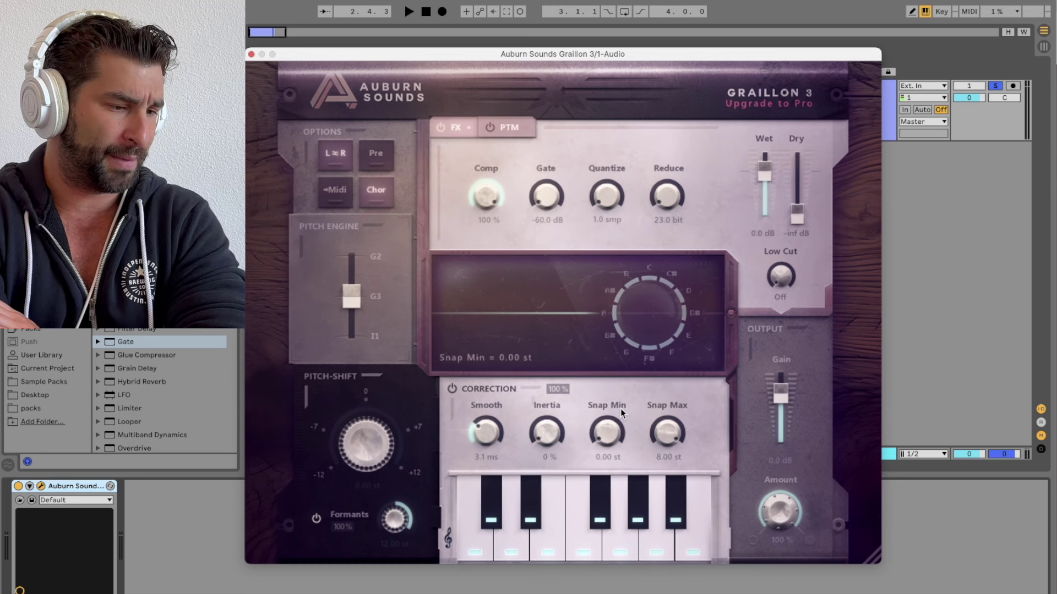
double_click(393, 522)
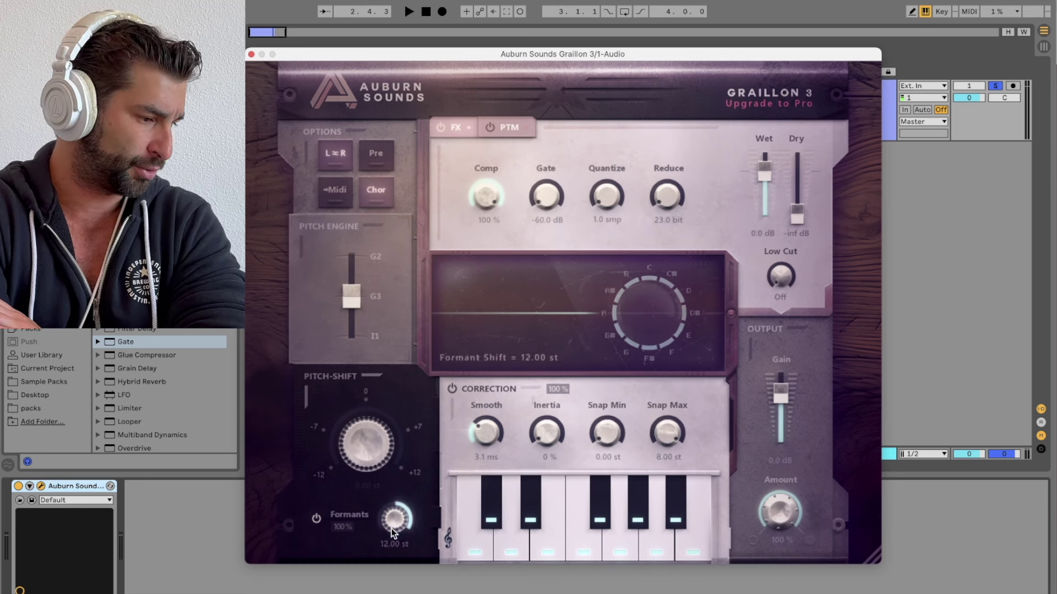
click(426, 12)
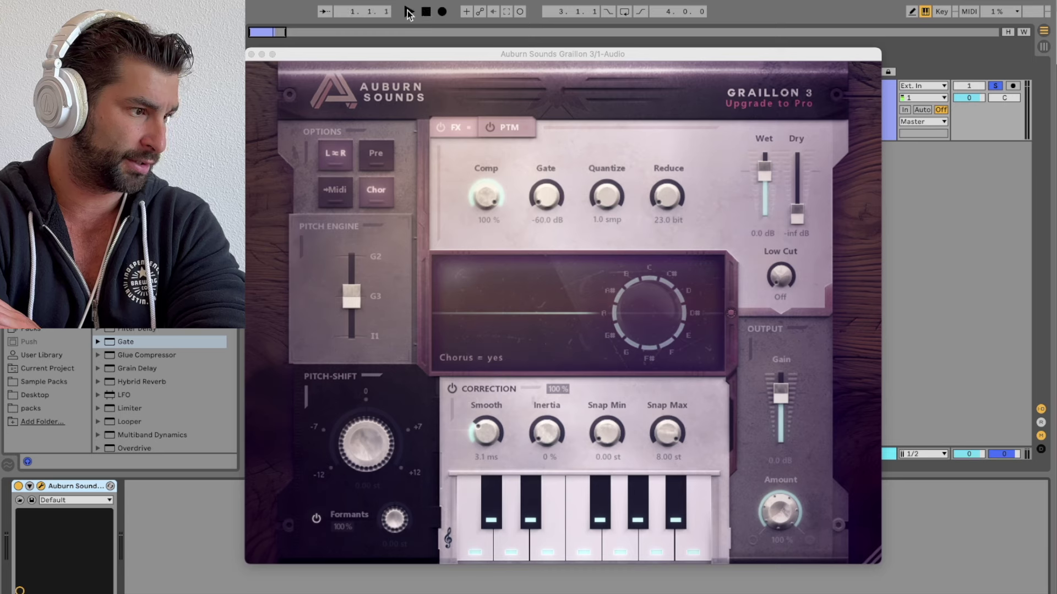
click(408, 12)
Step: Turn Comp down to 0 %, raise Snap Min to 1.00 st and lower Snap Max
drag(498, 189, 472, 405)
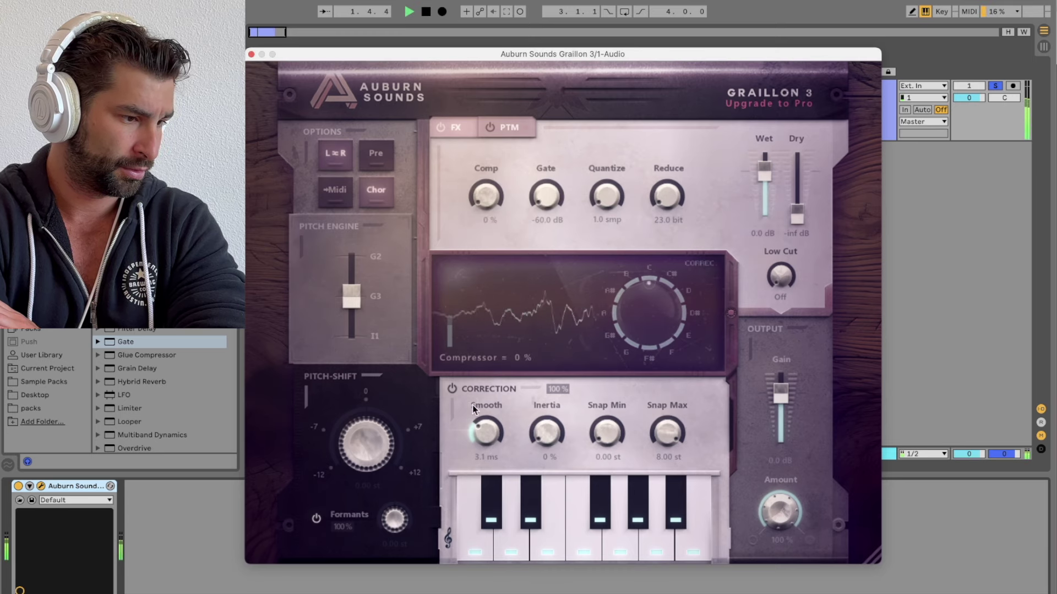
key(space)
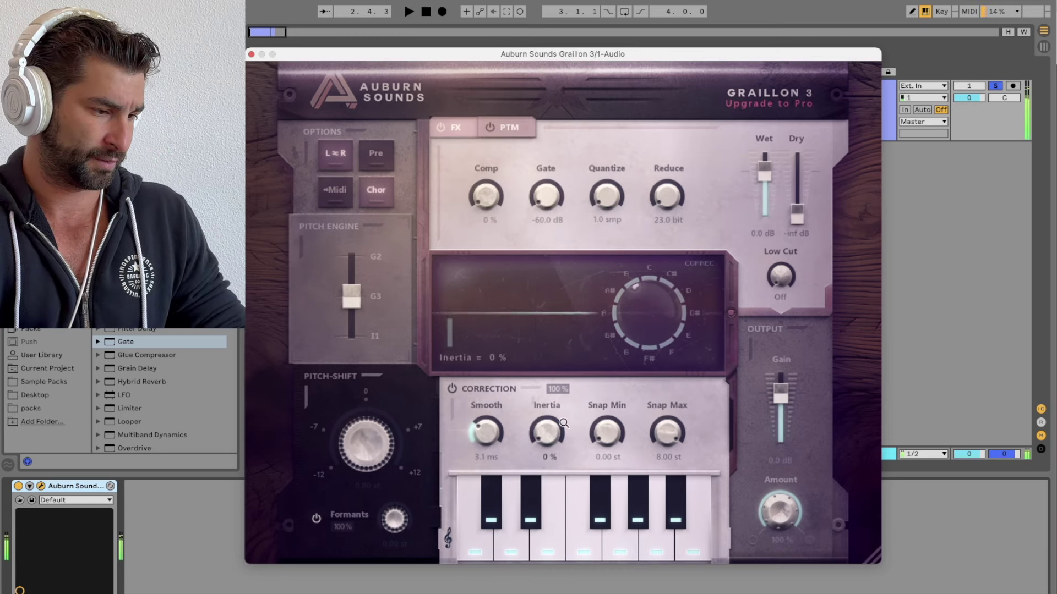
key(space)
drag(611, 432, 613, 427)
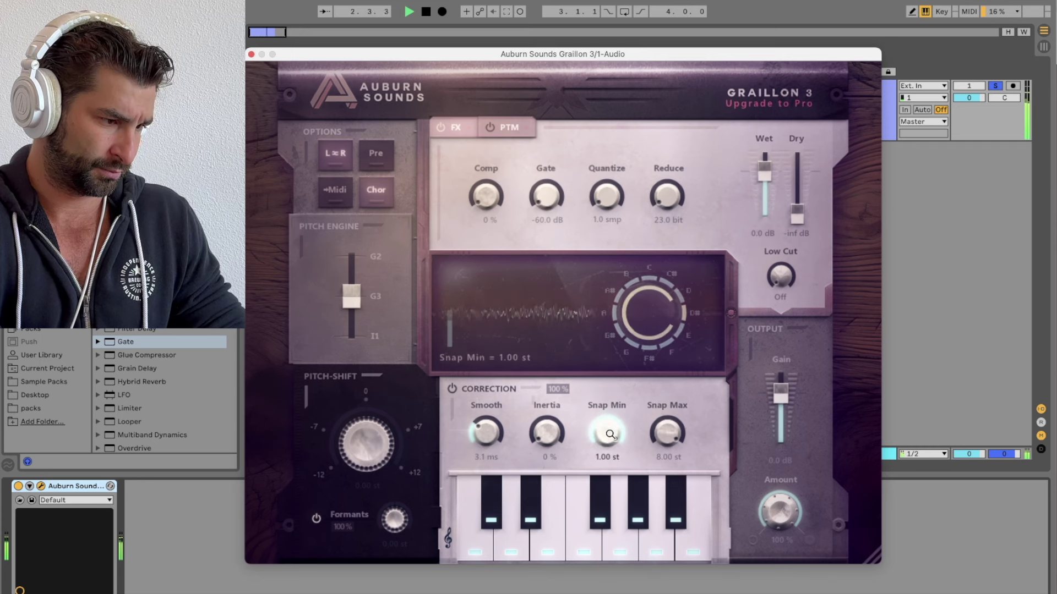
key(space)
mouse_move(665, 433)
mouse_down()
mouse_move(657, 255)
mouse_move(627, 593)
mouse_up()
key(space)
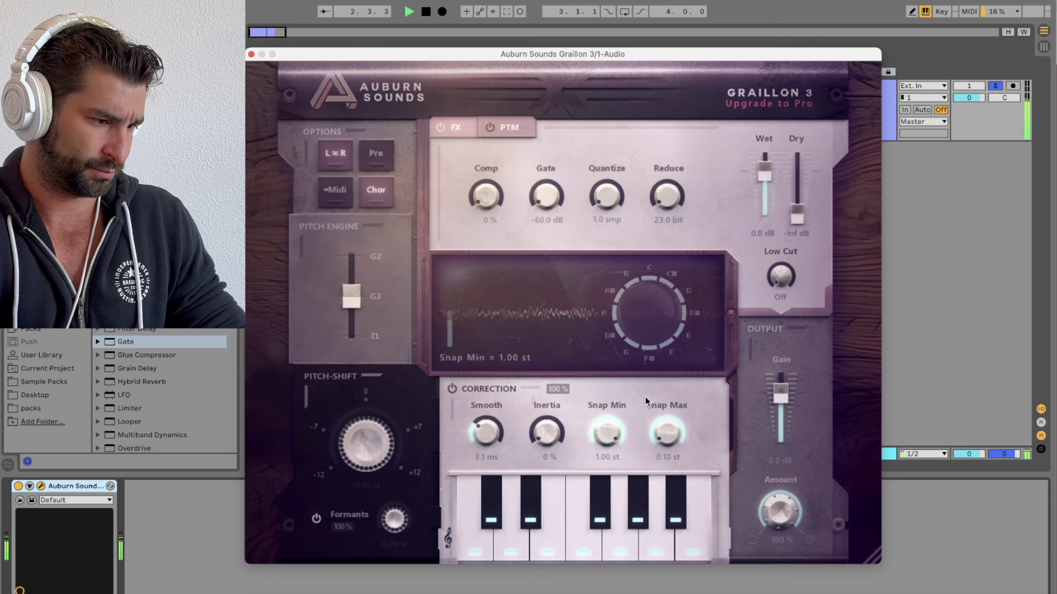
key(space)
Step: Experiment with Snap Min and Snap Max values and raise Inertia to 48 %
drag(611, 411, 556, 563)
drag(673, 439, 633, 498)
drag(605, 450, 593, 480)
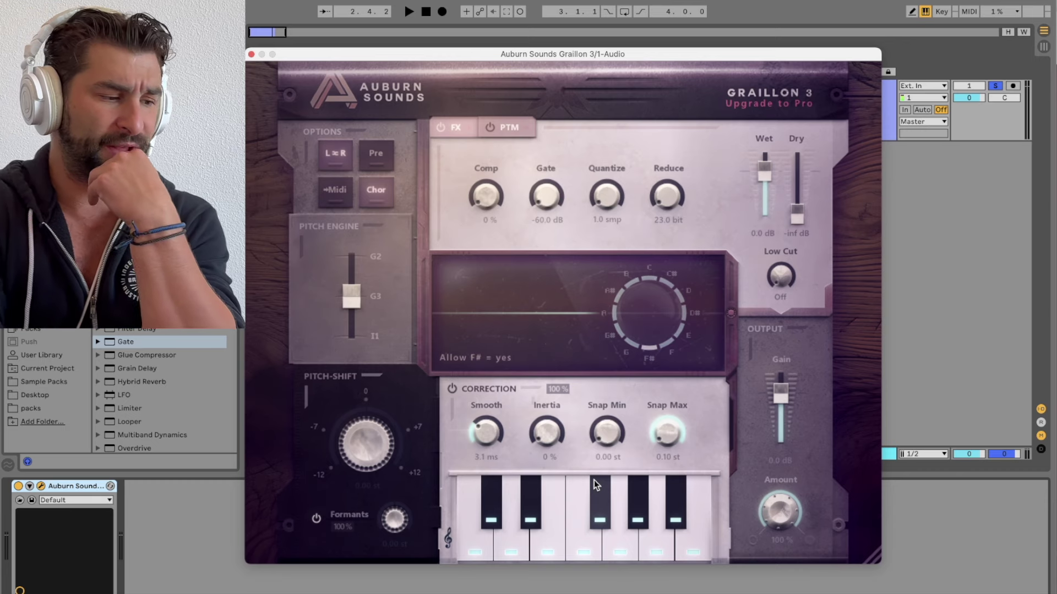
drag(547, 434, 546, 273)
key(space)
drag(658, 427, 674, 207)
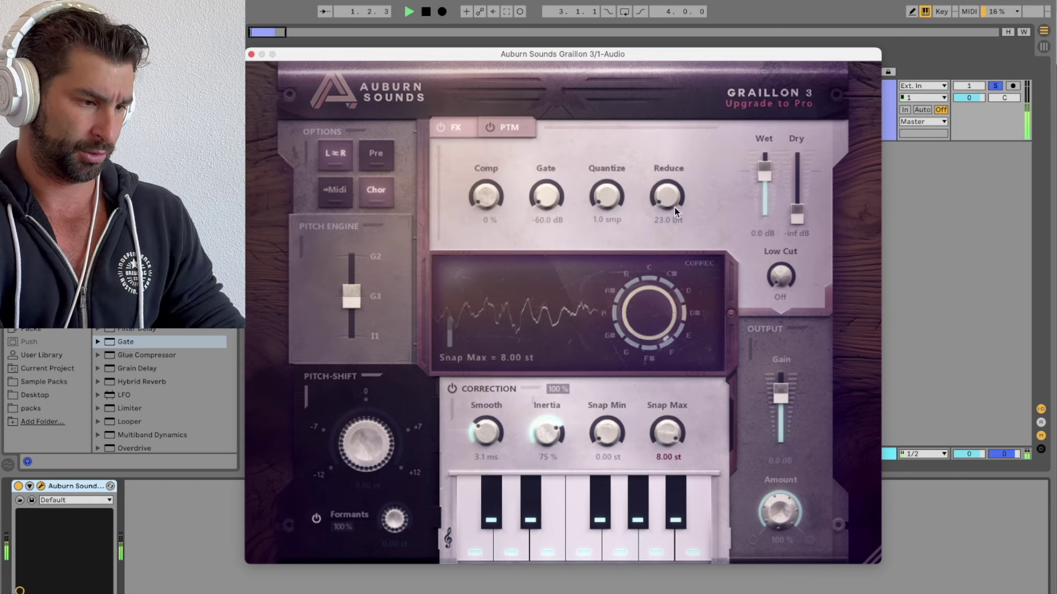
double_click(668, 434)
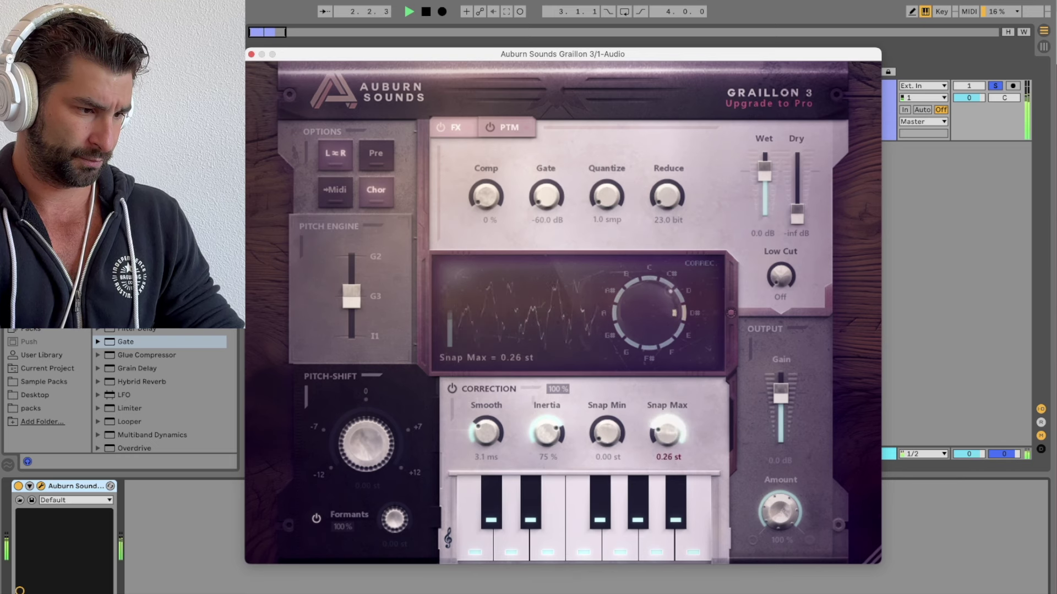
key(space)
Step: Settle Snap Min at 0.38 st and raise Snap Max slightly while auditioning
drag(609, 438, 612, 248)
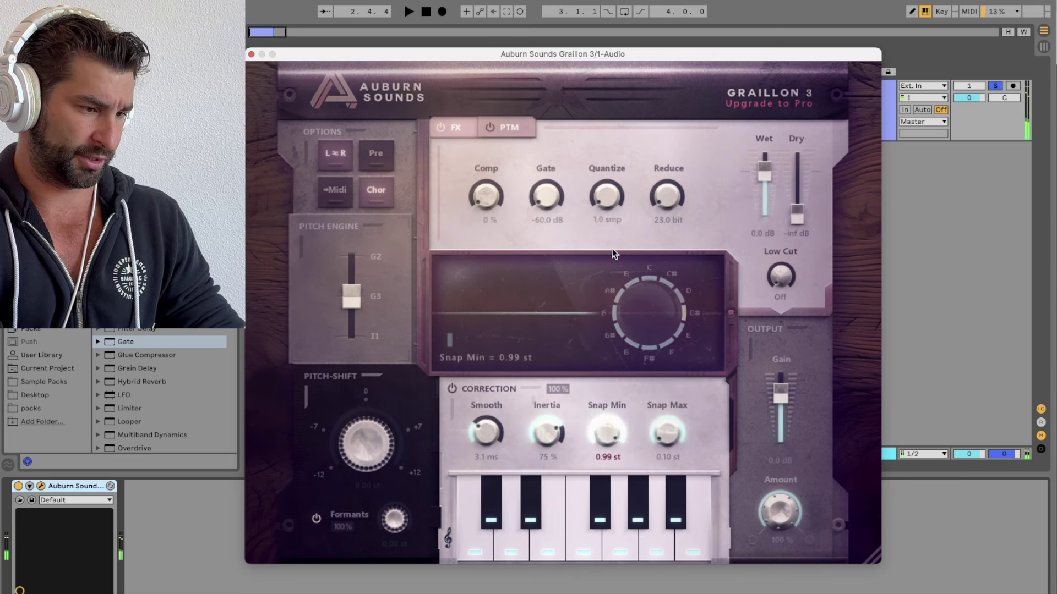
key(space)
drag(604, 437, 553, 543)
drag(666, 433, 660, 289)
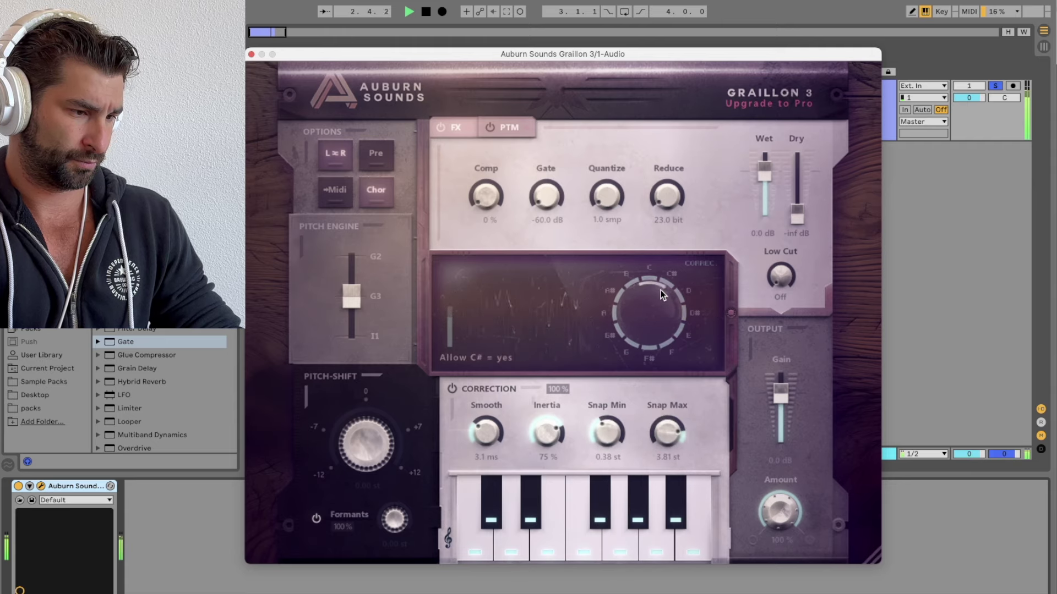
key(space)
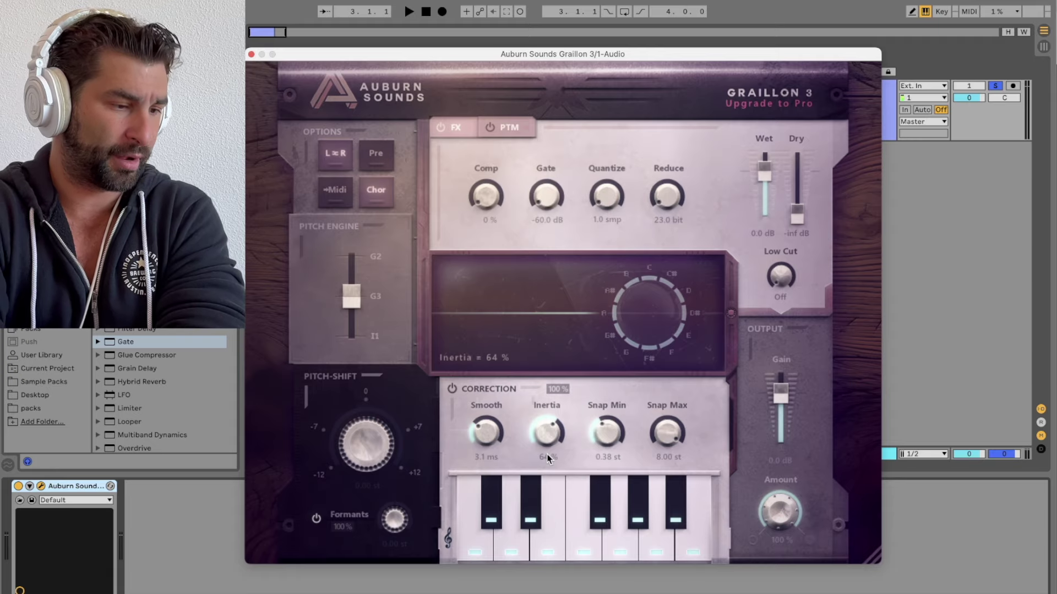
Step: Try Inertia at 40 % and 95 % and set Smooth to Hard while listening
drag(548, 458, 539, 487)
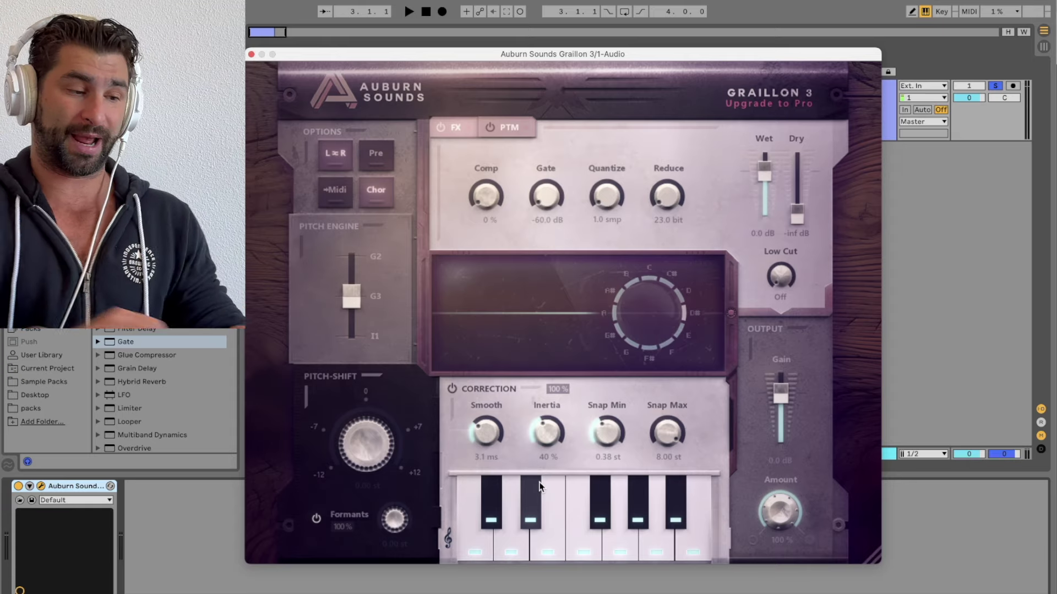
drag(547, 395, 556, 322)
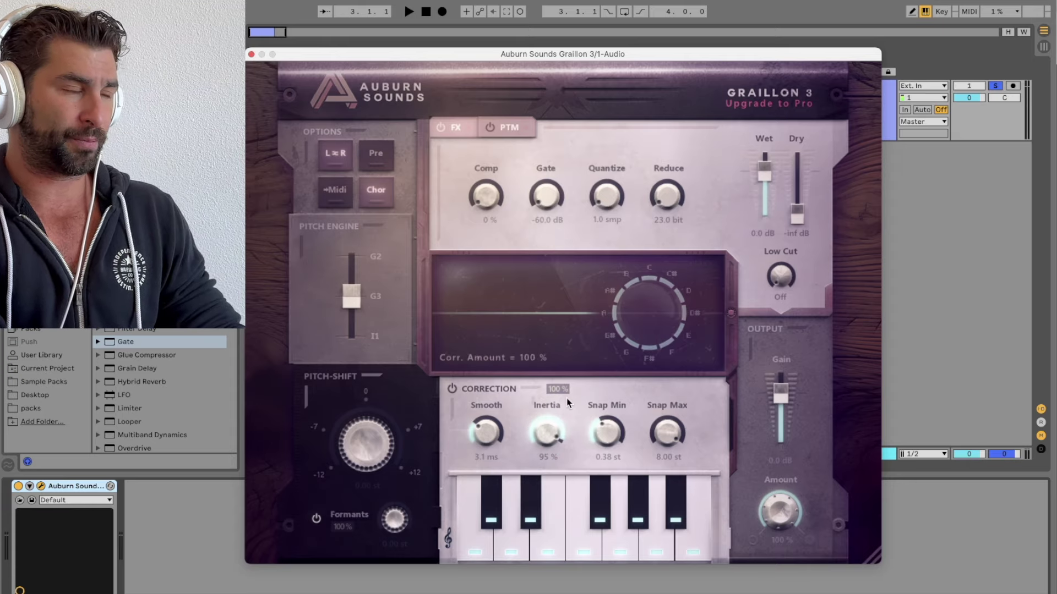
key(space)
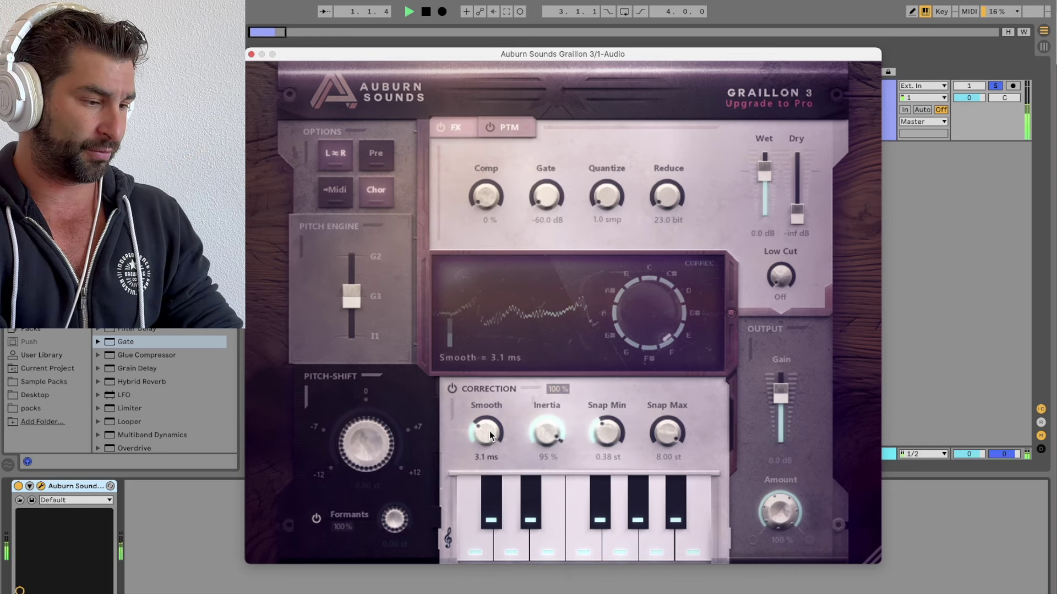
drag(490, 431, 476, 528)
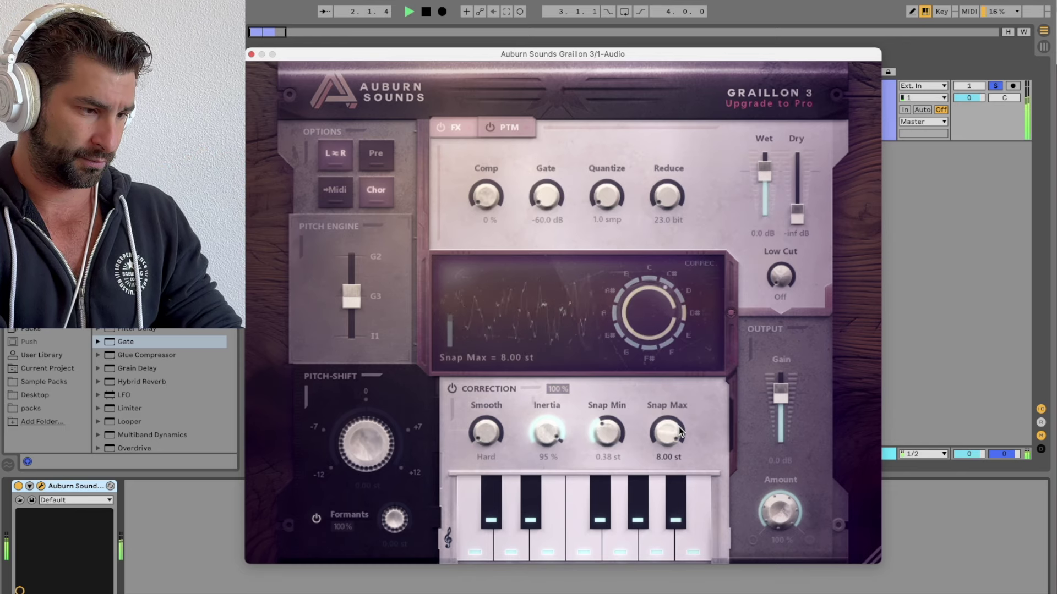
key(space)
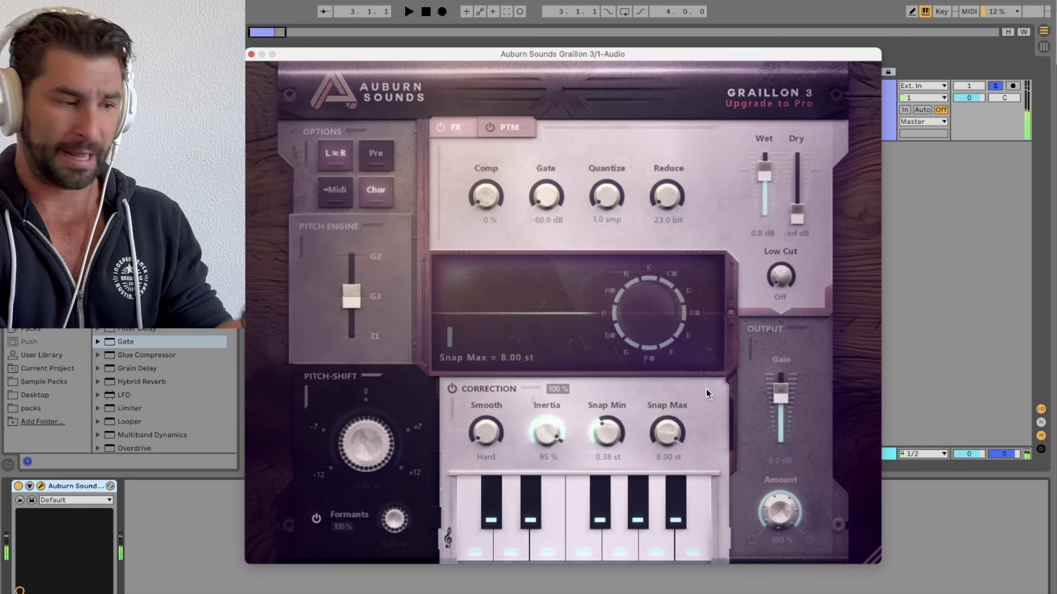
Step: Bring Inertia to 0 % and Snap Min to 0.00 st, and raise Smooth to 50.0 ms
drag(553, 425, 553, 478)
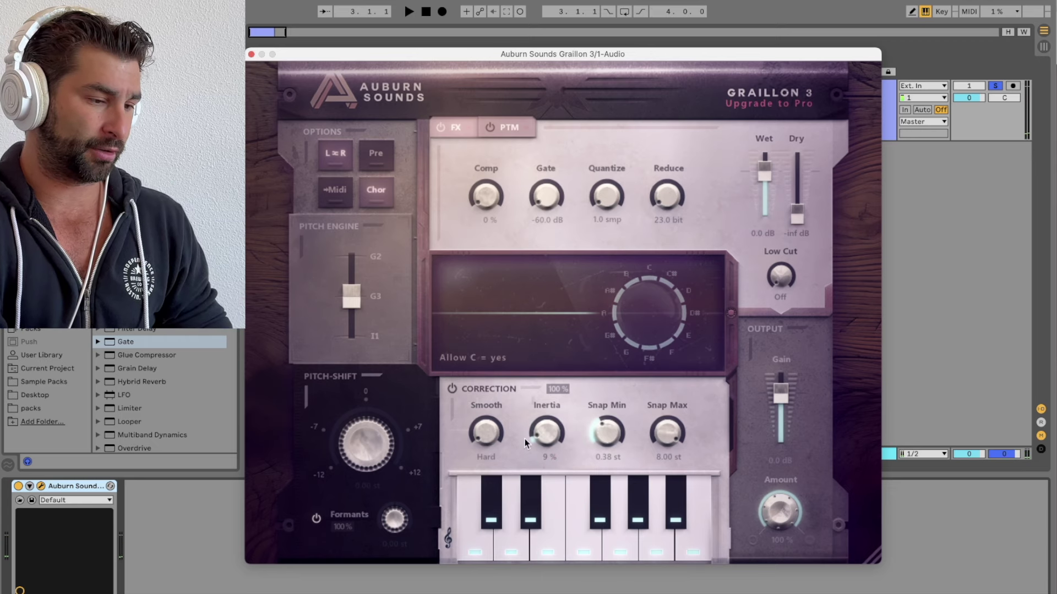
drag(524, 438, 519, 538)
drag(605, 433, 605, 484)
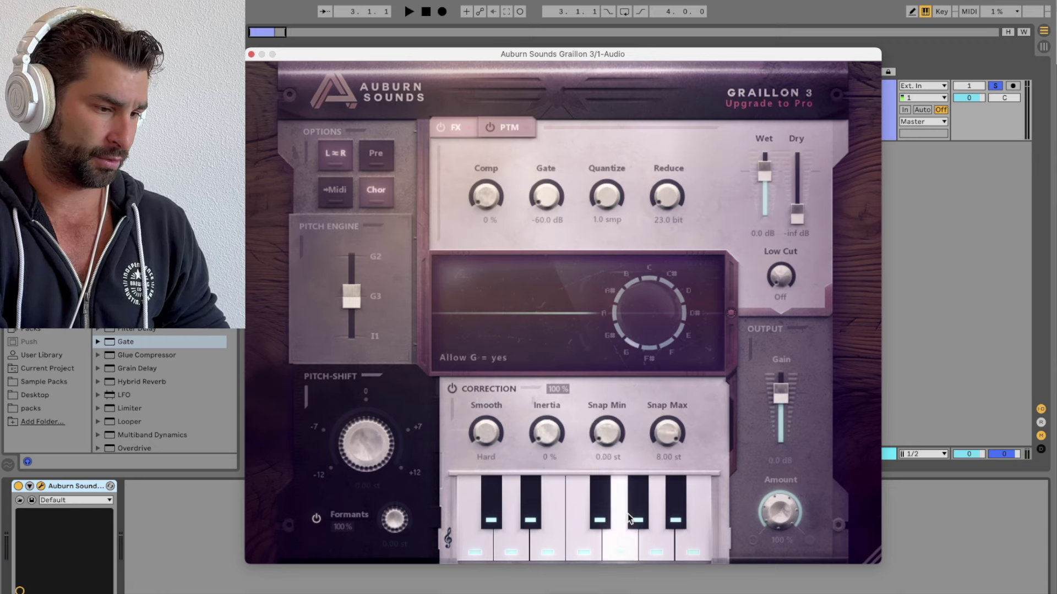
drag(486, 431, 484, 332)
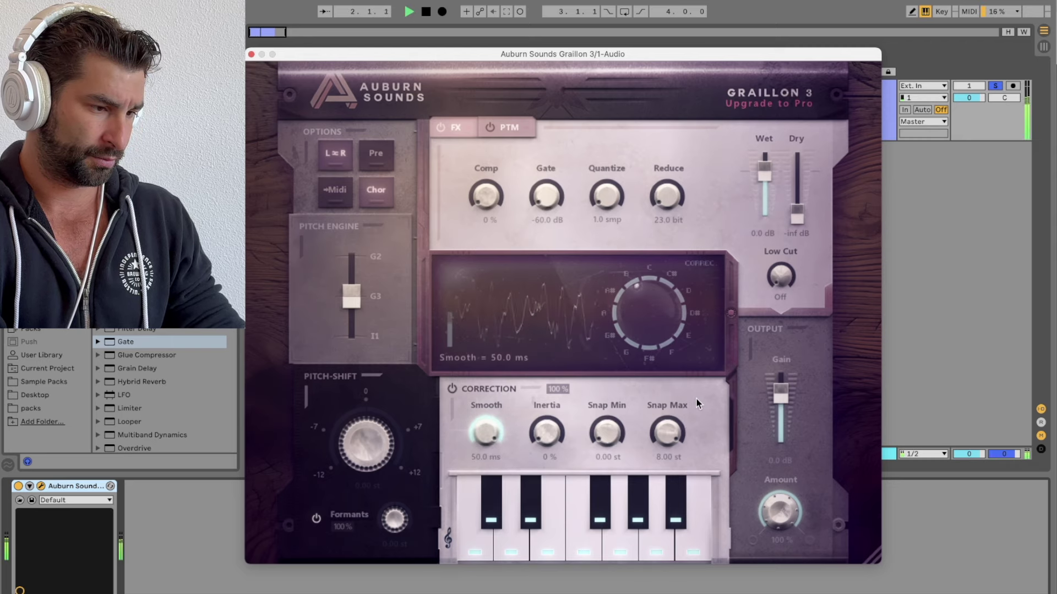
key(space)
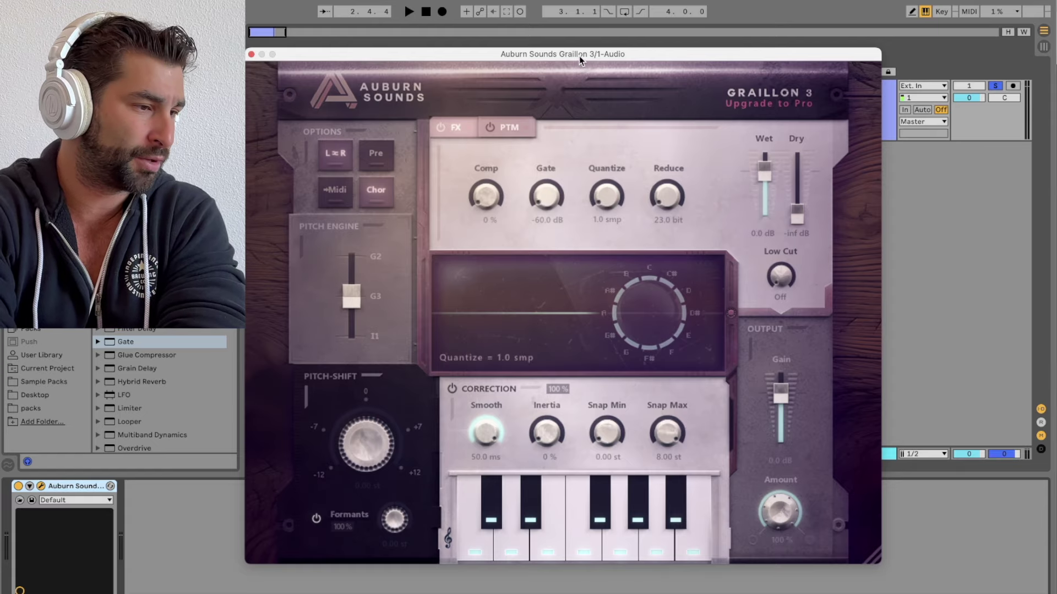
drag(579, 55, 592, 55)
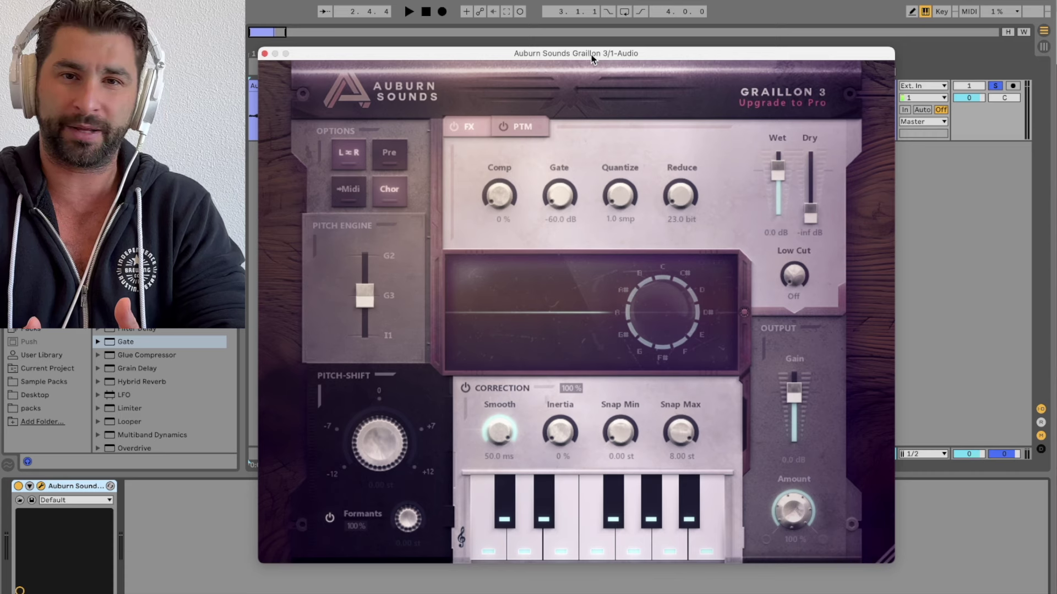
drag(592, 58, 591, 67)
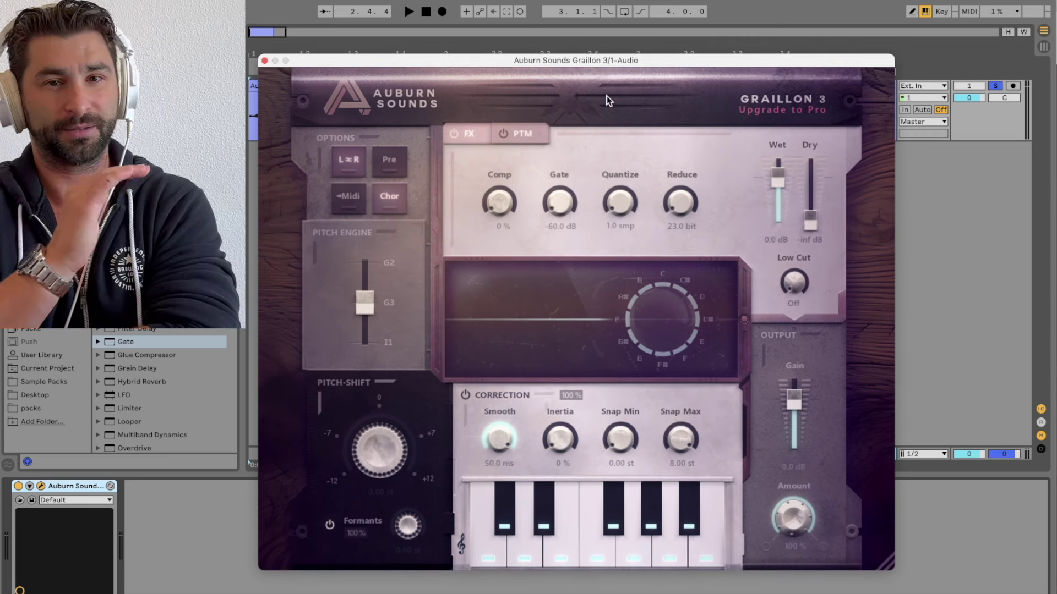